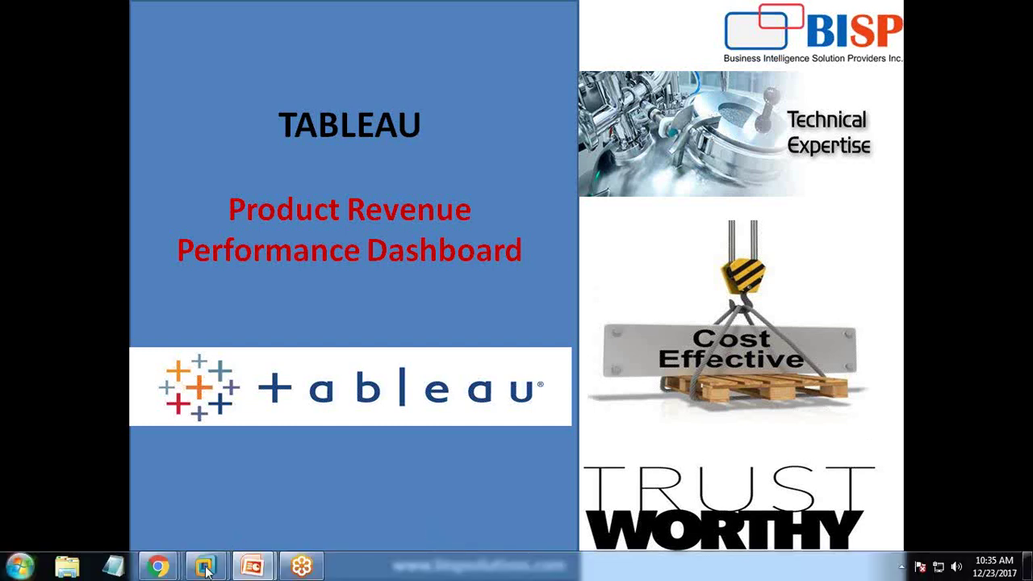
Step: Switch to the Financial Reporting1 workbook in Excel and review the source data on the Product-Market data sheet
key("super")
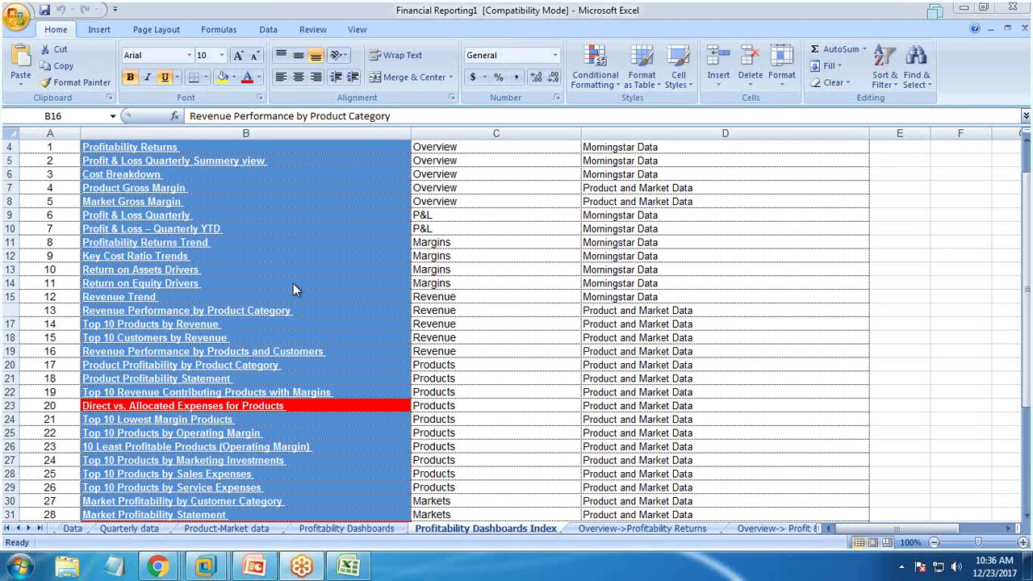
left_click(233, 539)
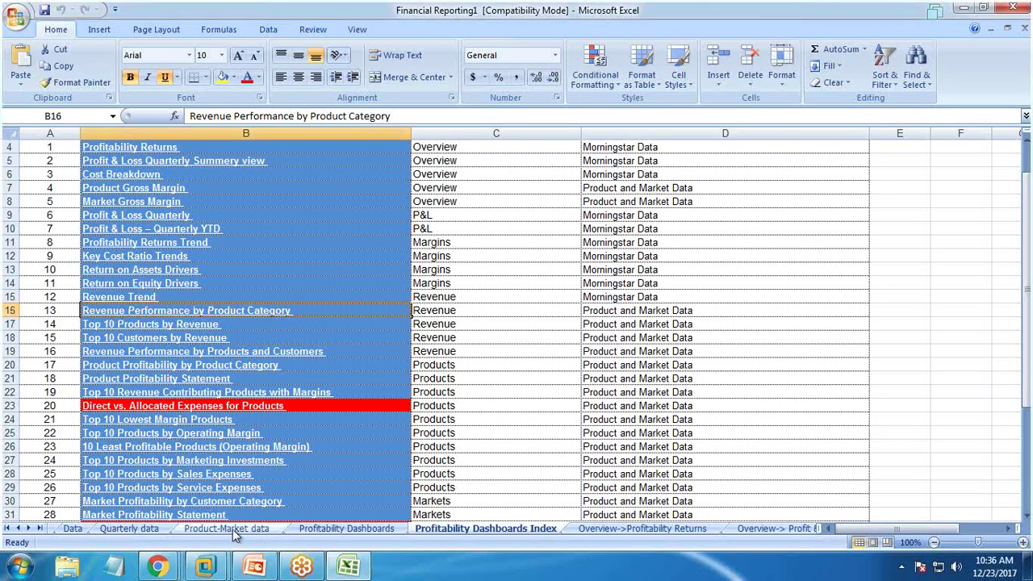
left_click(232, 529)
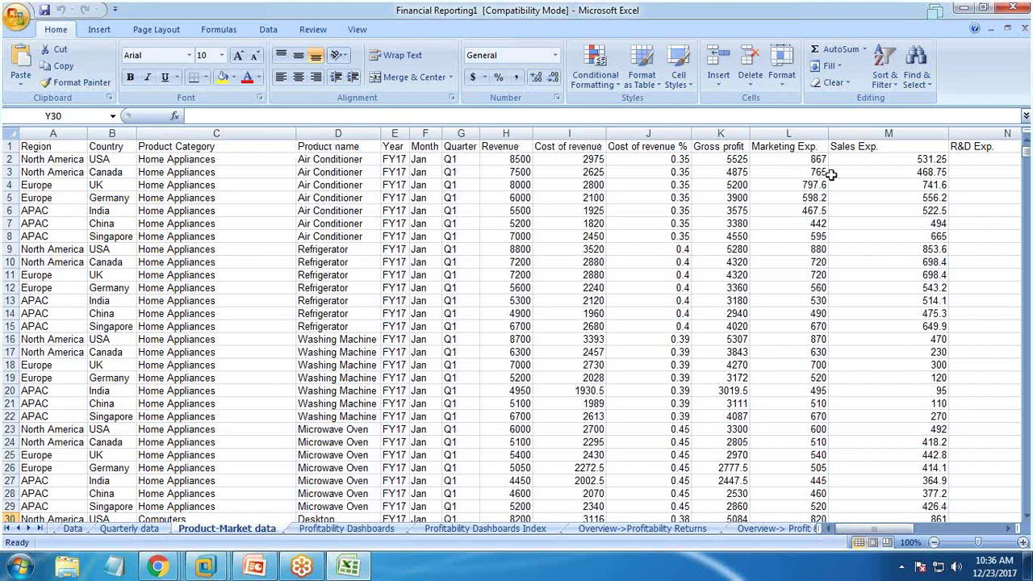
Step: From the Profitability Dashboards Index, review the Revenue Performance by Product Category requirement and the Top 10 Products by Revenue requirement
left_click(471, 525)
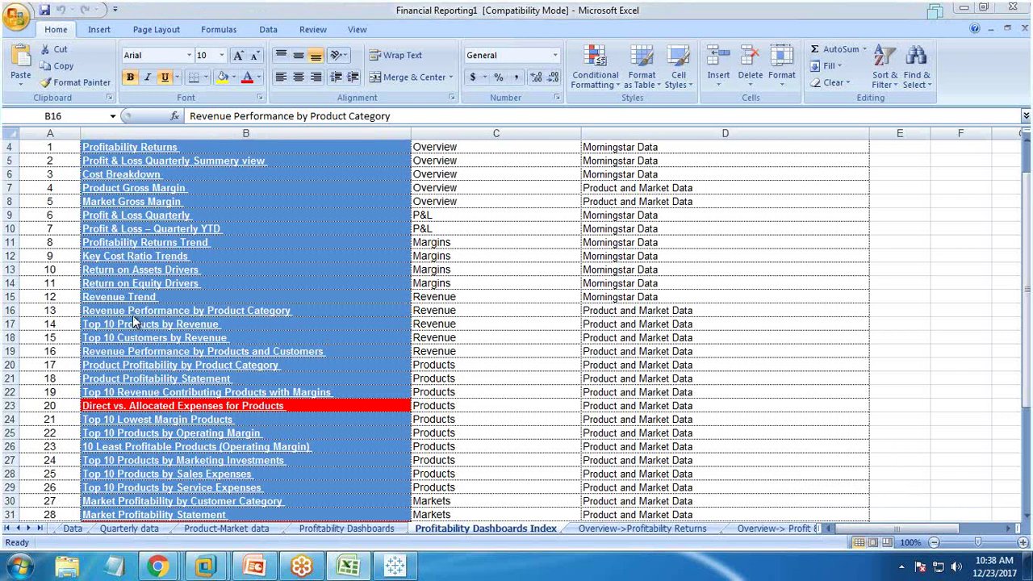
left_click(154, 311)
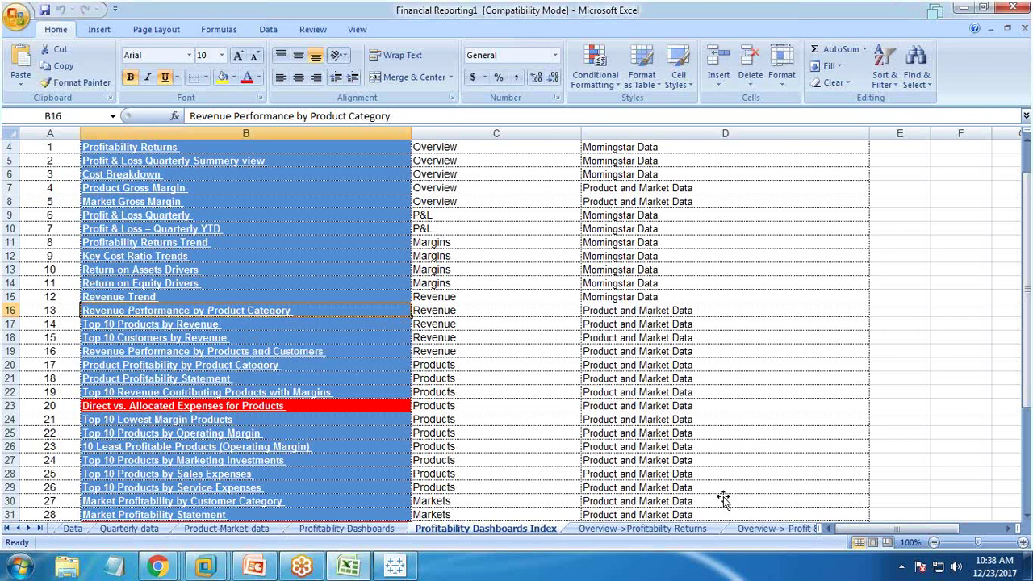
left_click(164, 314)
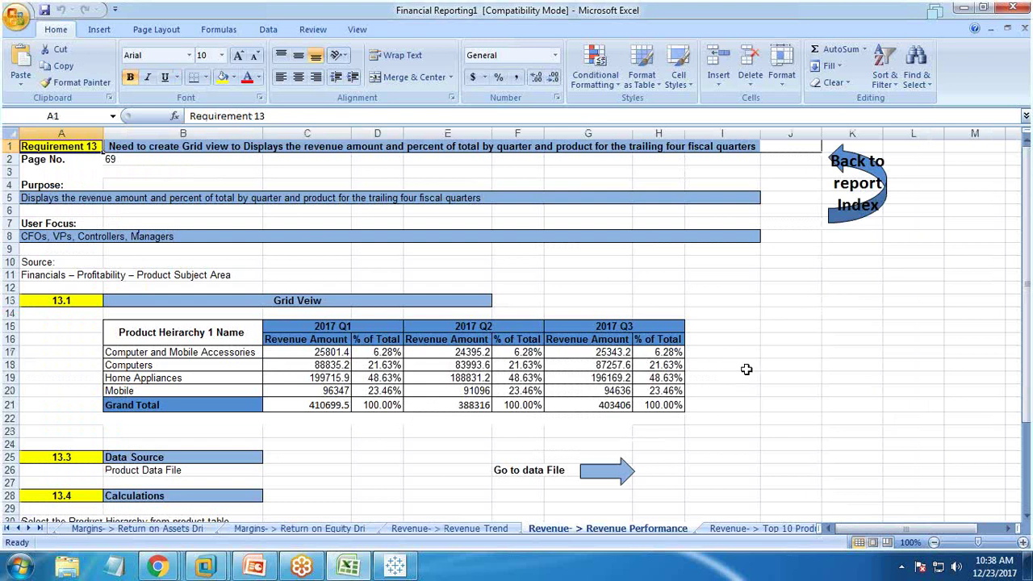
scroll(743, 375, "down", 4)
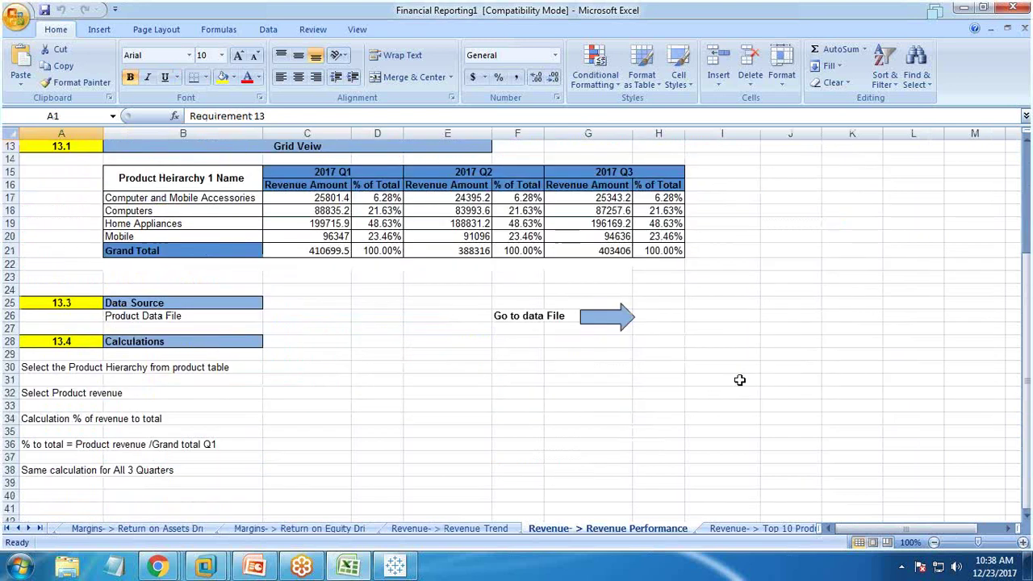
scroll(133, 366, "down", 4)
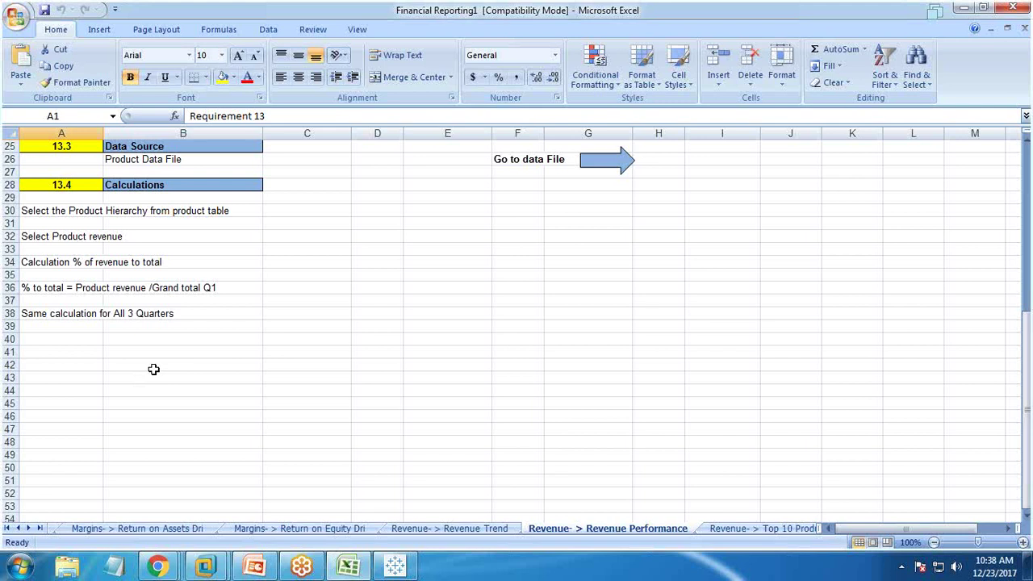
scroll(153, 367, "up", 7)
scroll(153, 367, "up", 1)
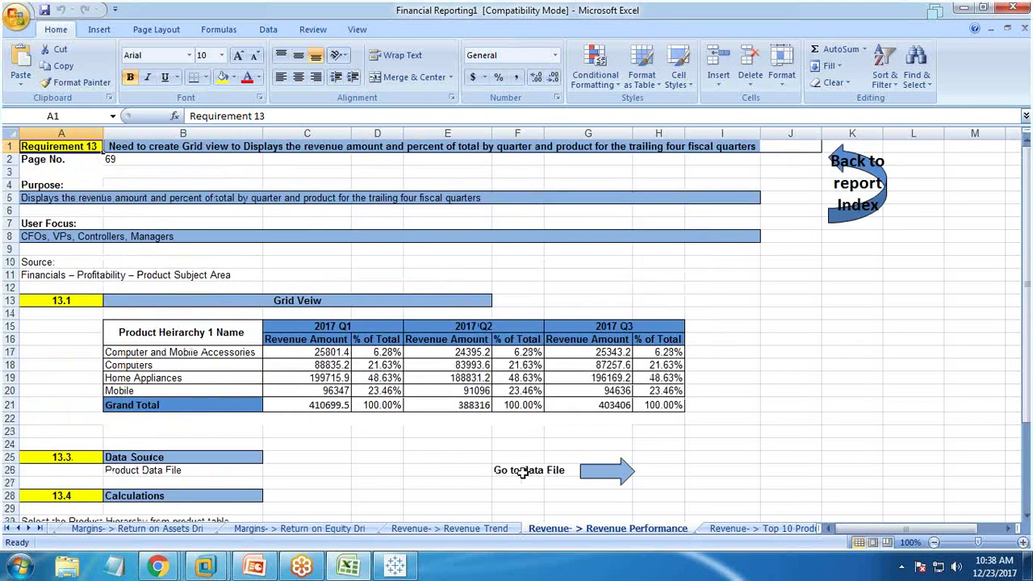
left_click(523, 473)
left_click(742, 528)
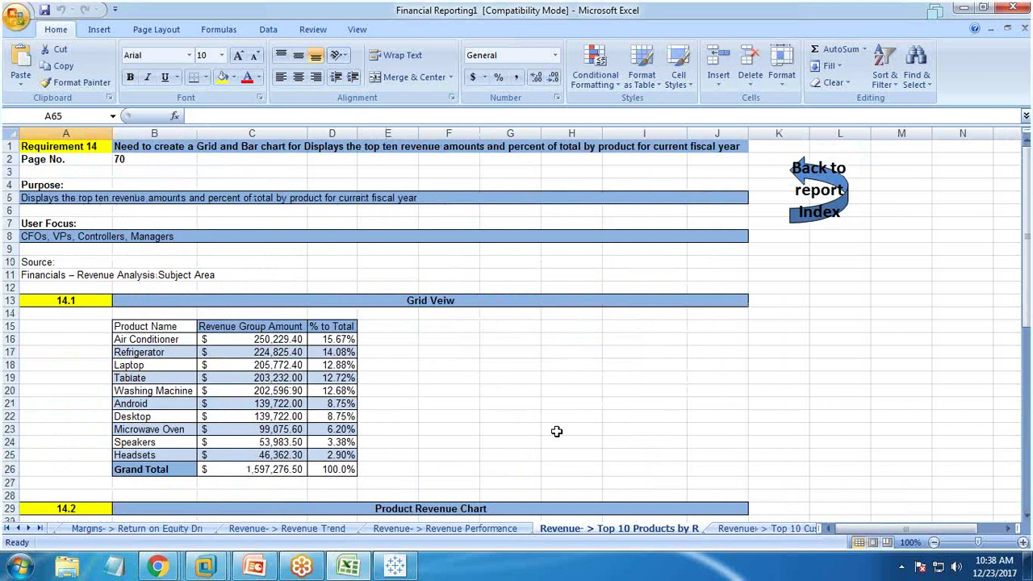
Step: Switch to the FinancialReporting2 workbook in Tableau and review all views on the first Product Performance Dashboard
left_click(395, 565)
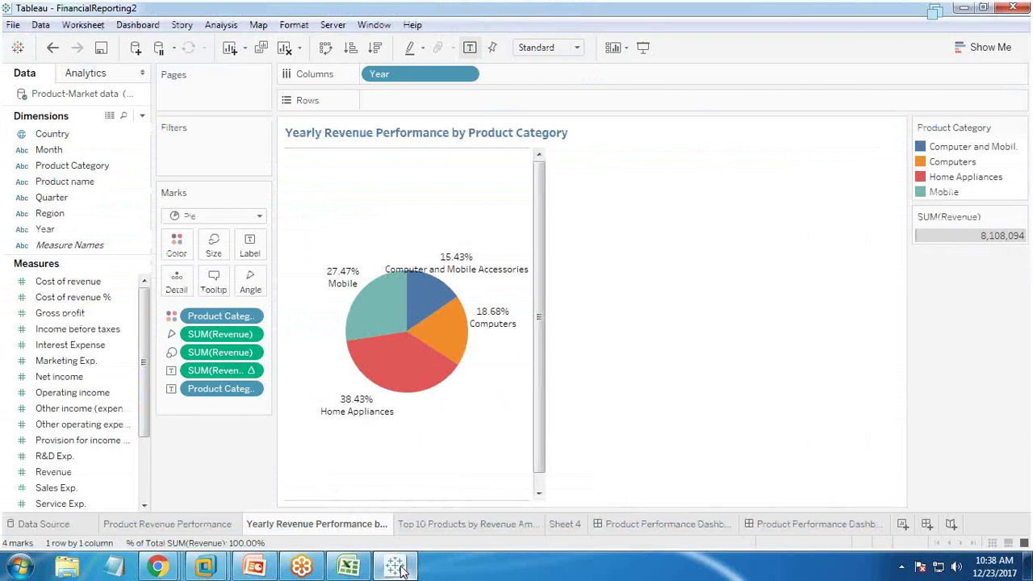
left_click(660, 524)
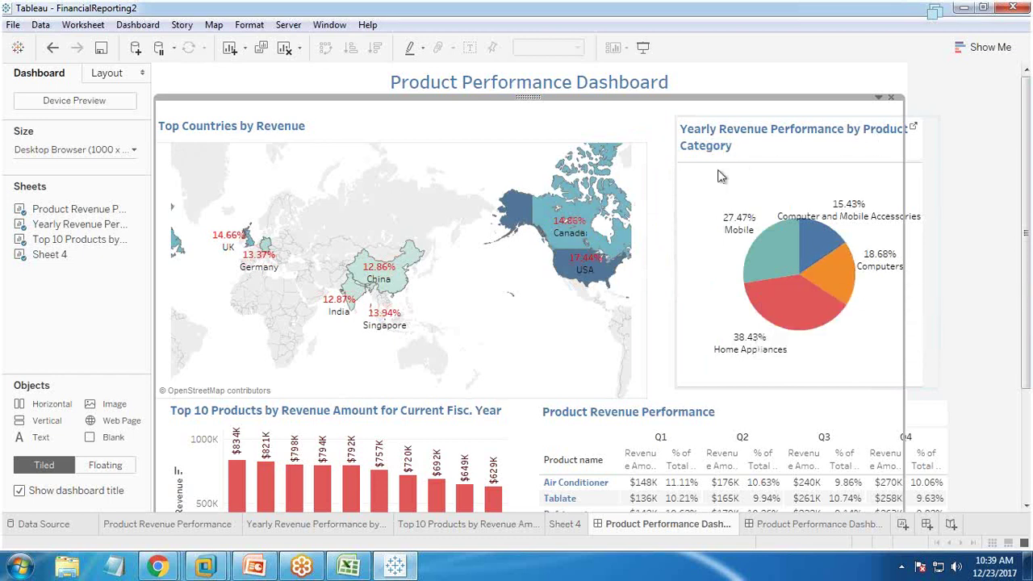
scroll(520, 371, "down", 5)
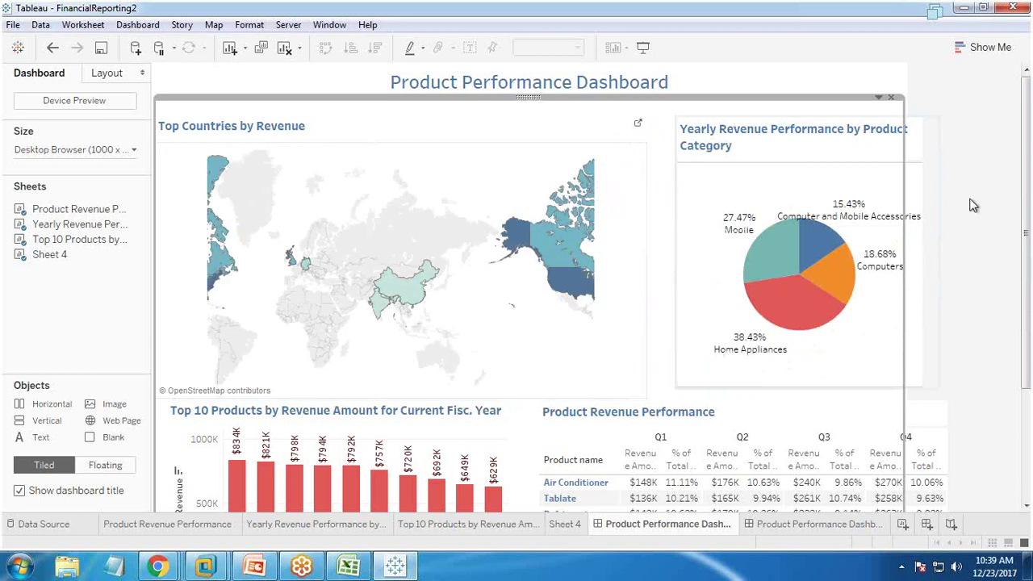
left_click_drag(1027, 131, 1030, 242)
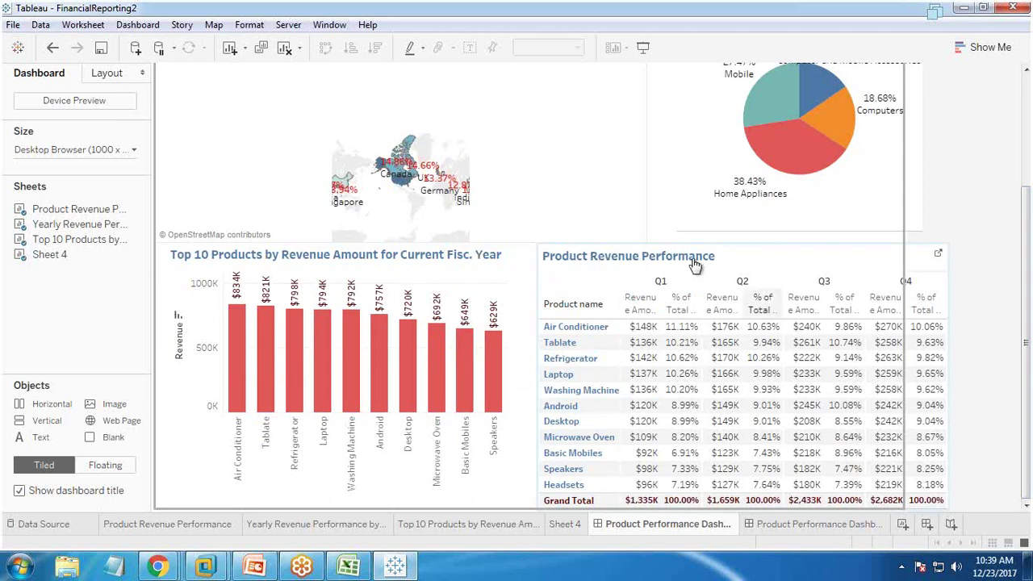
Step: Add a new worksheet, using the dashboard's Product Revenue Performance table as the layout reference
left_click(903, 525)
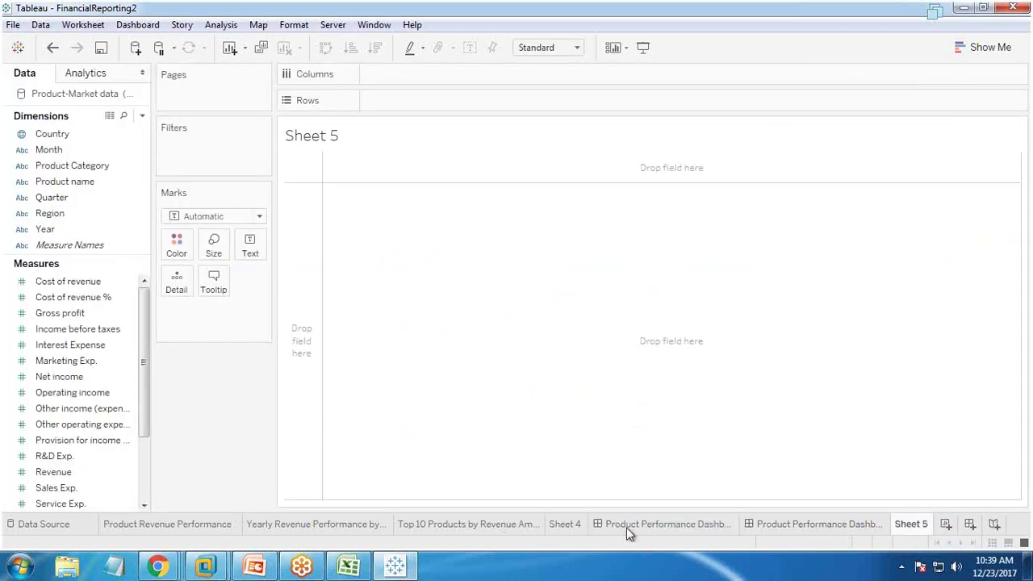
left_click(648, 524)
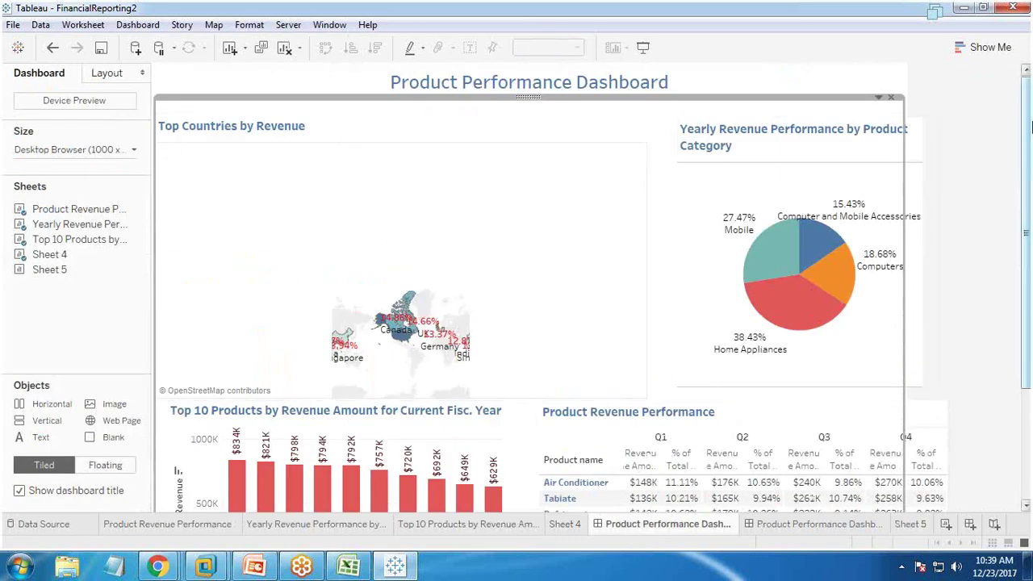
left_click_drag(1029, 113, 1024, 217)
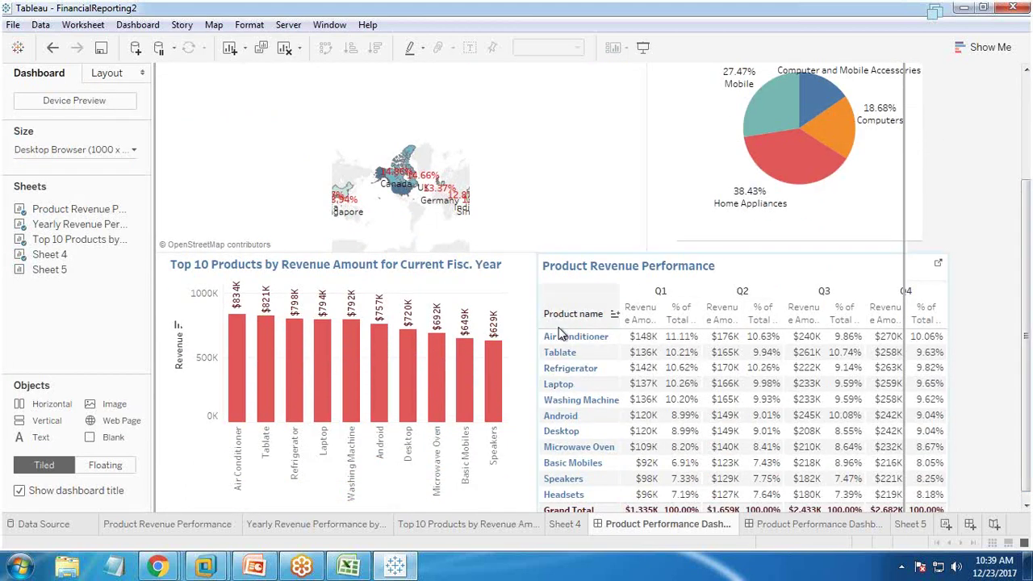
left_click(911, 524)
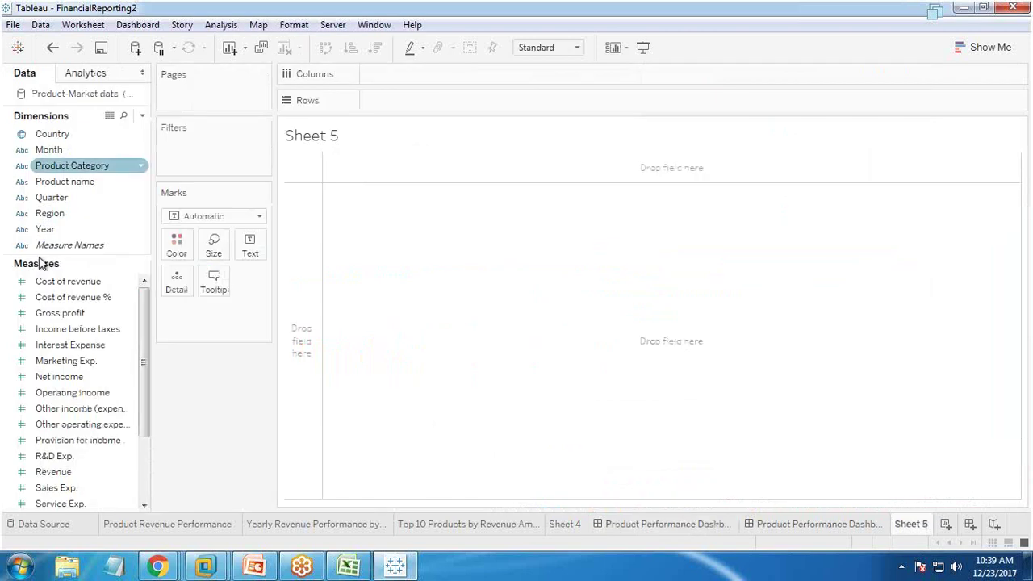
Step: Build a text table of Revenue with Product name on rows and Quarter on columns
left_click_drag(81, 187, 412, 109)
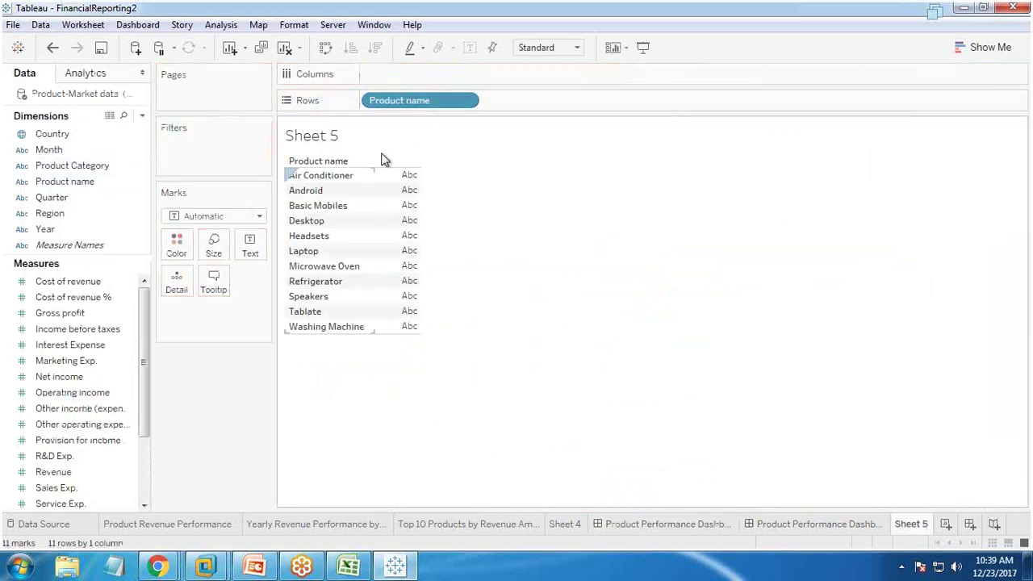
left_click_drag(62, 476, 411, 205)
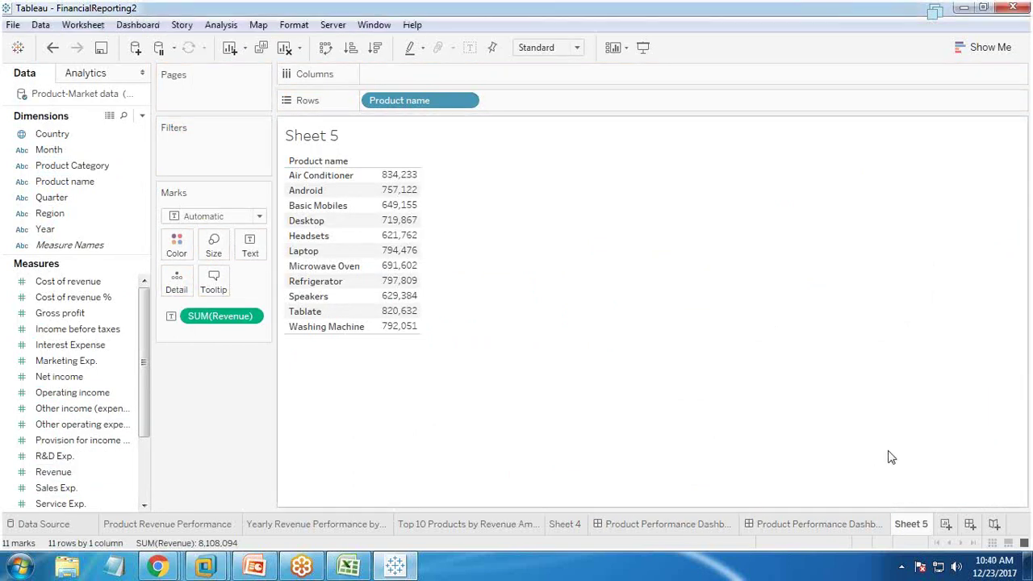
left_click_drag(60, 198, 392, 76)
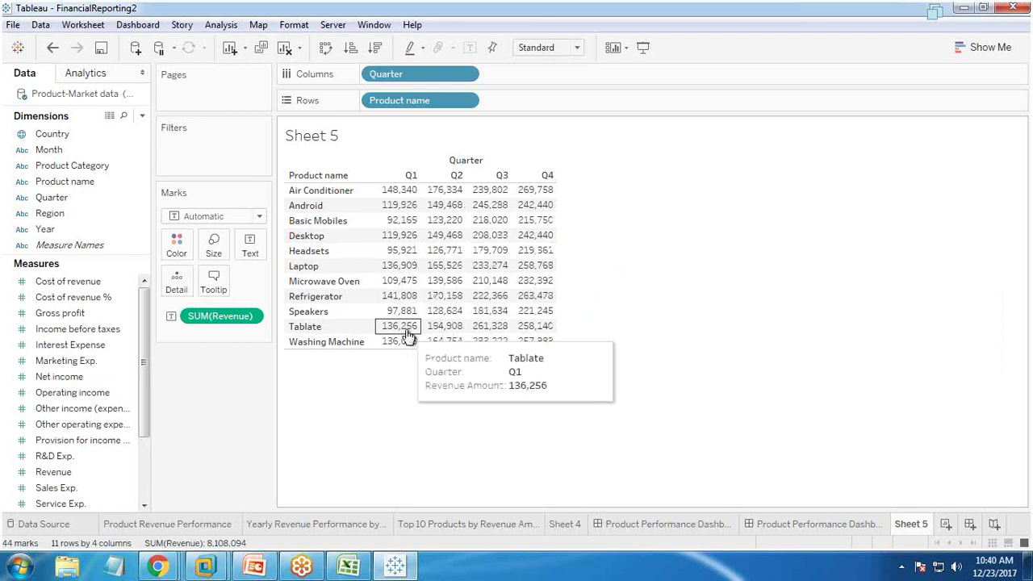
Step: Add a Percent of Total table calculation to the Revenue values, computed using Table (down)
left_click(616, 524)
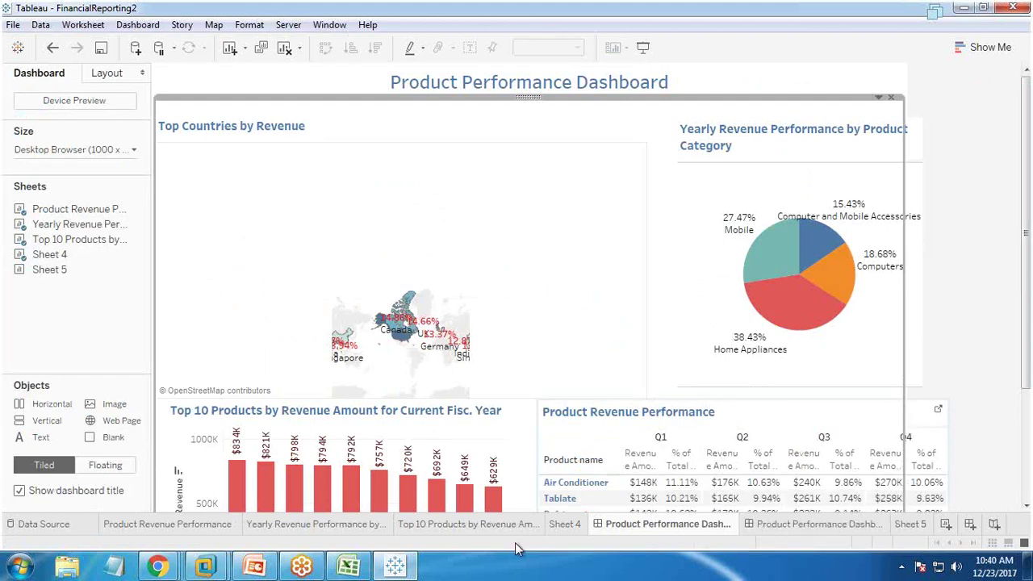
left_click(910, 523)
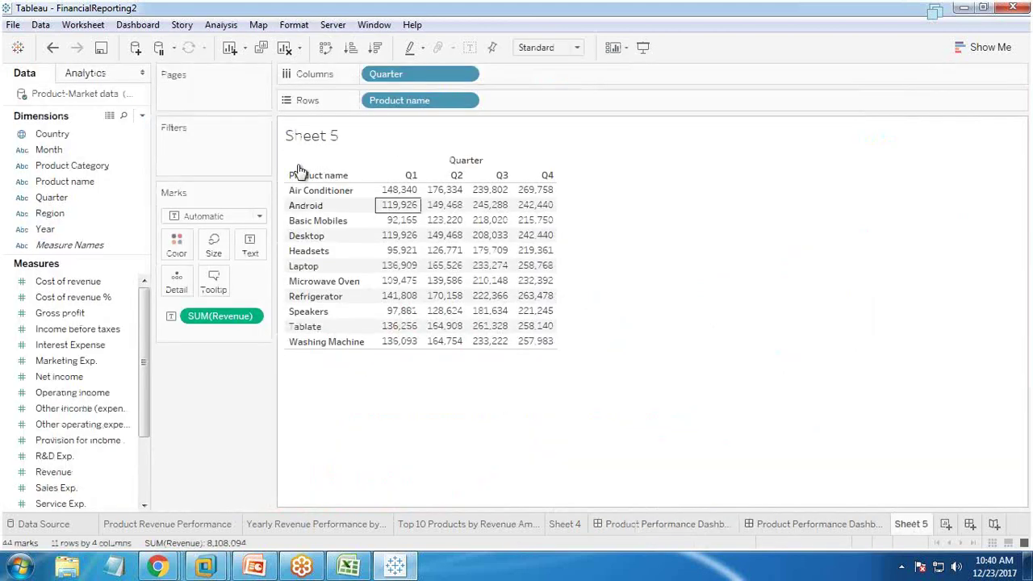
right_click(232, 317)
mouse_move(289, 286)
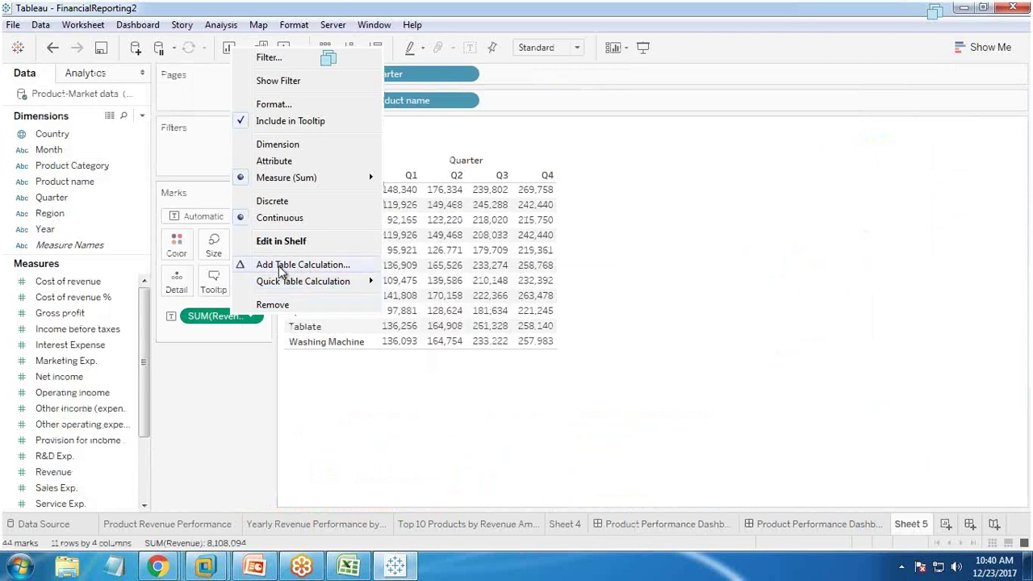
left_click(280, 268)
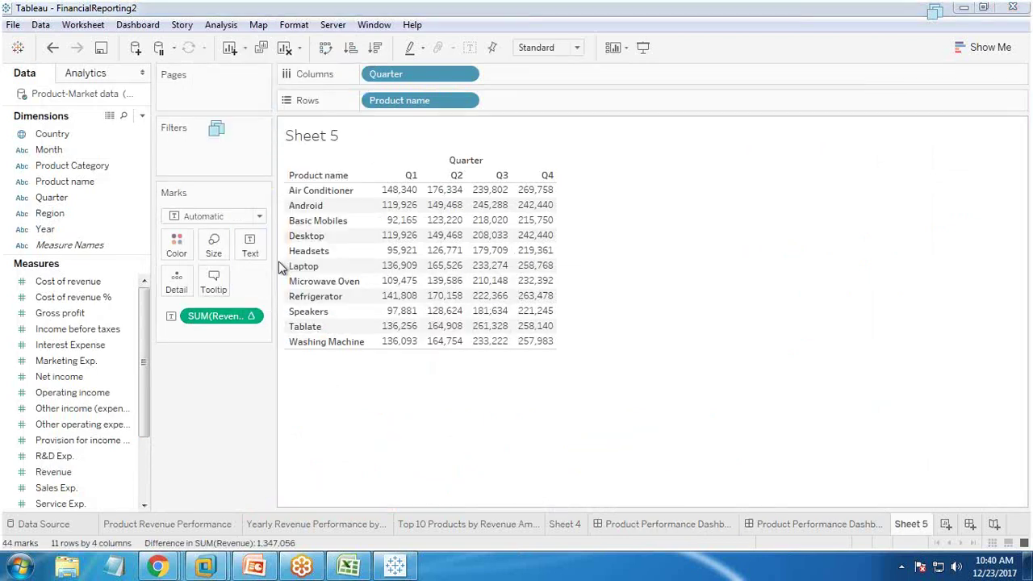
left_click(168, 202)
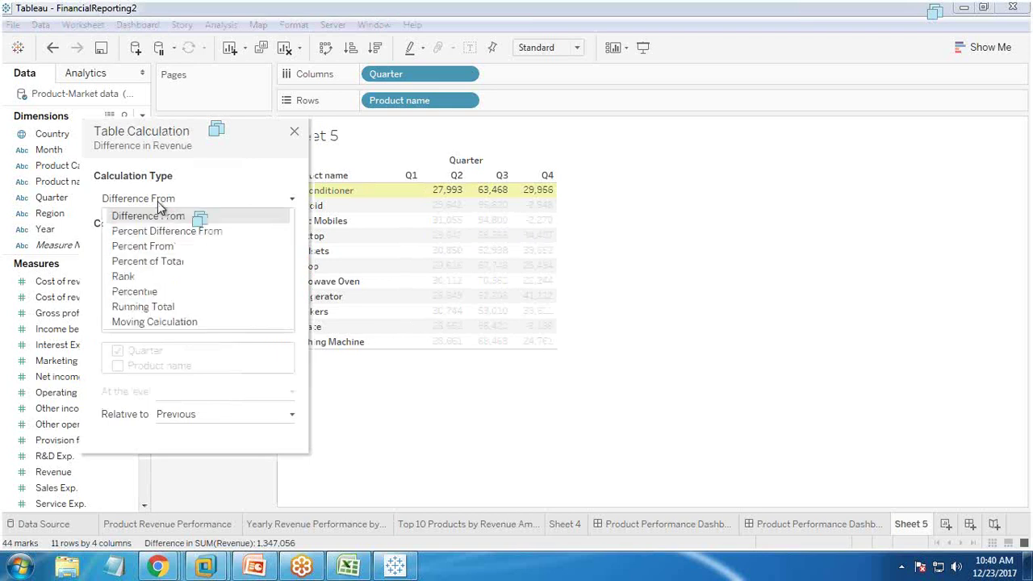
left_click(141, 263)
left_click(139, 286)
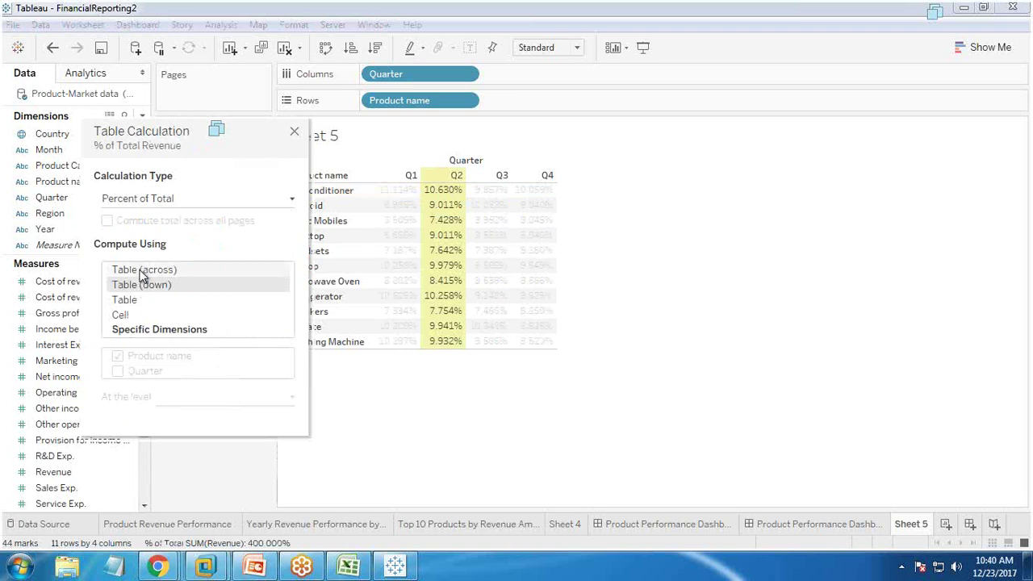
left_click(142, 272)
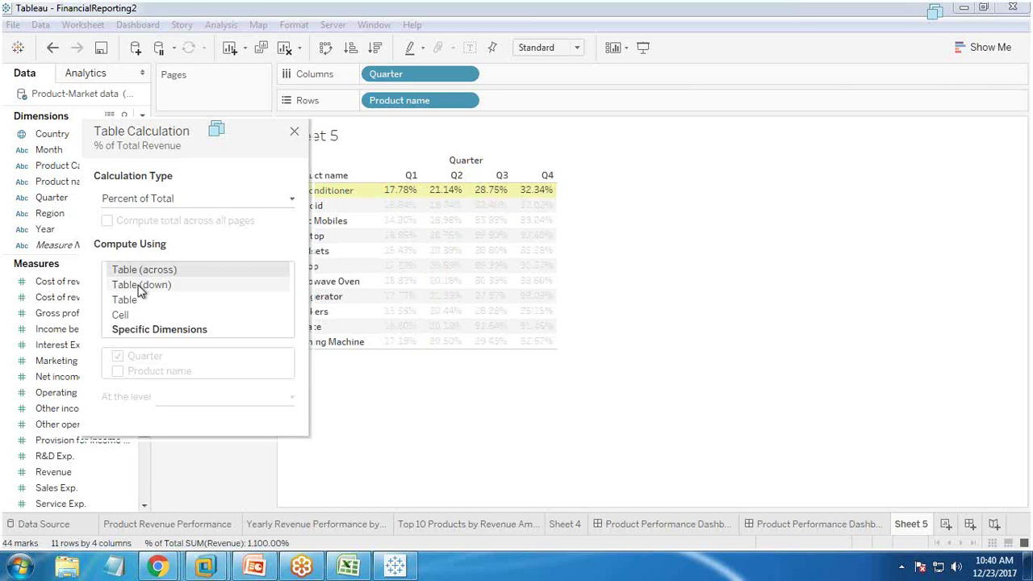
left_click(141, 287)
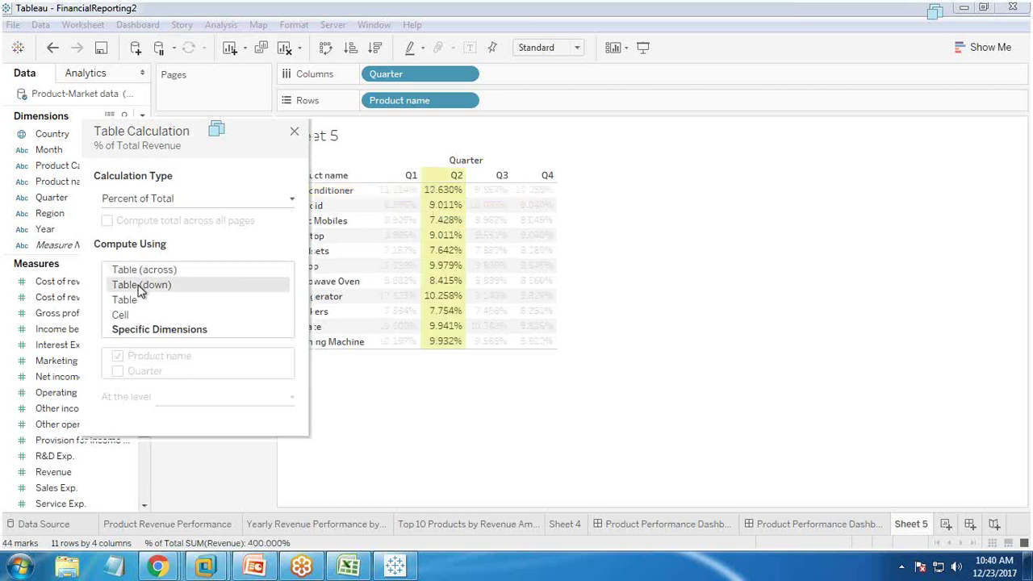
left_click(296, 134)
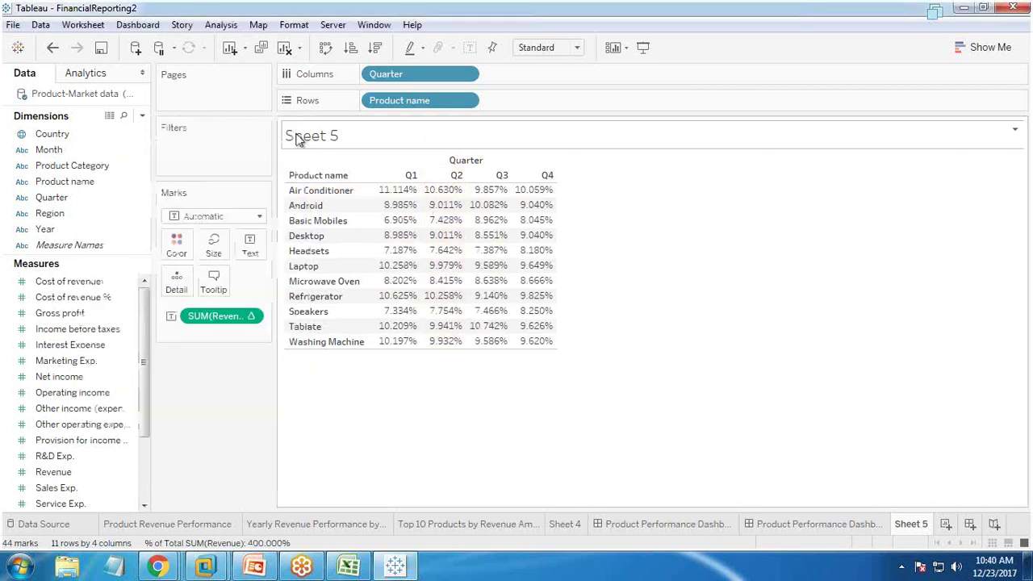
Step: Add column grand totals to the percent-of-total table
left_click(220, 25)
mouse_move(248, 159)
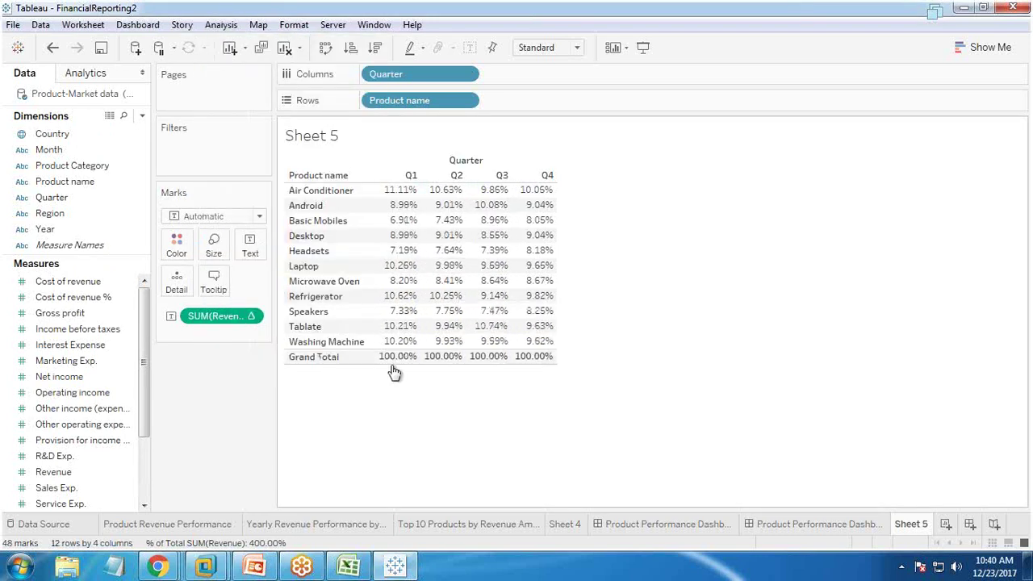
left_click(55, 476)
left_click_drag(56, 480, 426, 184)
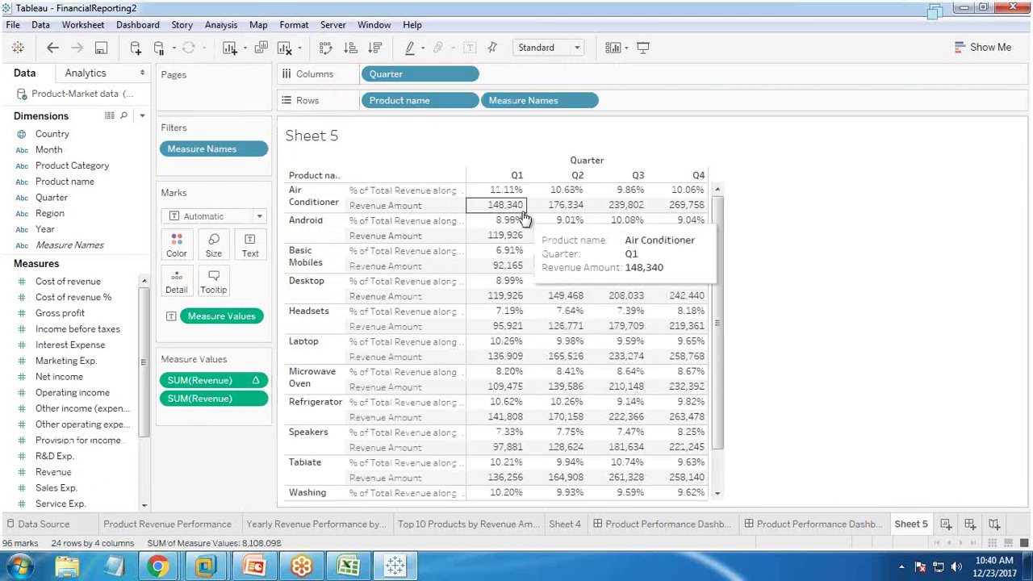
left_click(50, 48)
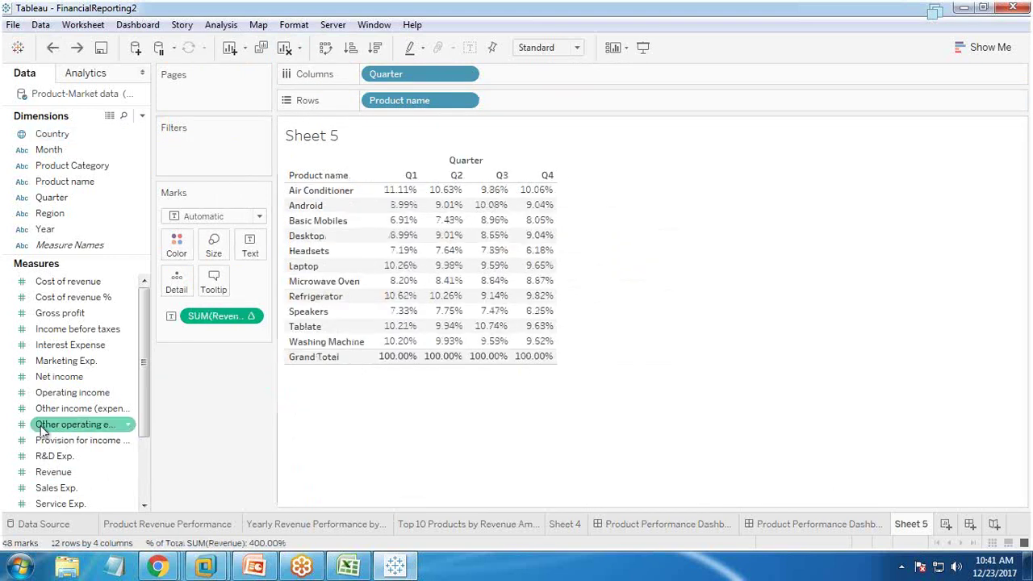
left_click_drag(67, 475, 378, 219)
left_click(53, 47)
left_click_drag(53, 472, 509, 100)
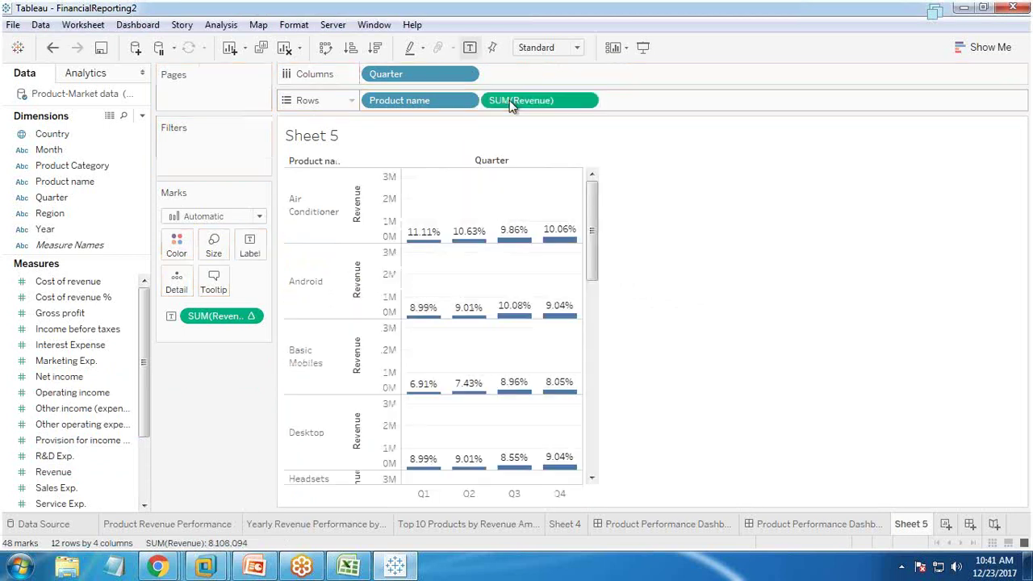
key("ctrl+z")
Step: Add Revenue as a second measure, move Measure Names to columns, and place the revenue amount before the percent of total
left_click_drag(53, 472, 432, 239)
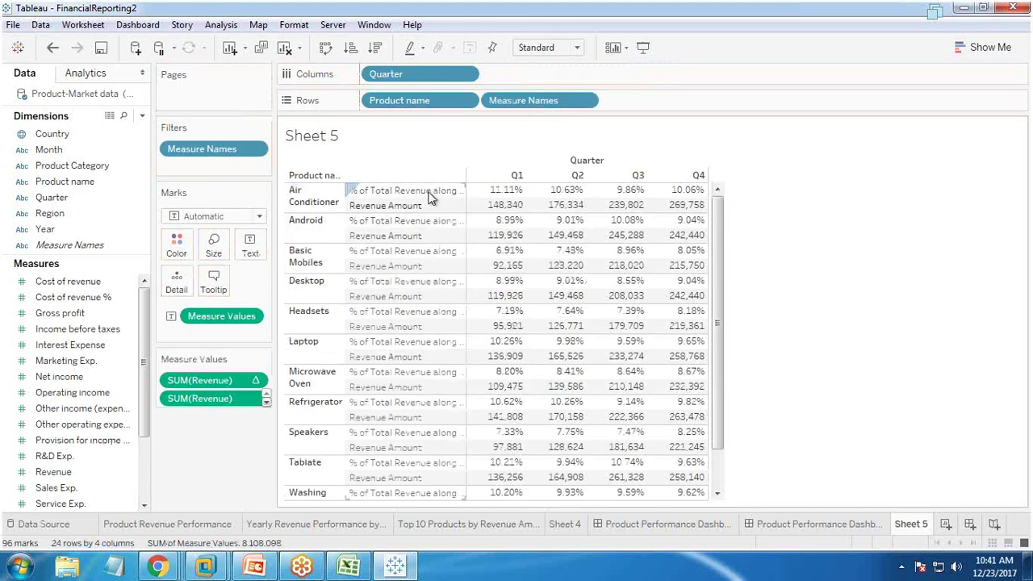
left_click_drag(504, 99, 510, 72)
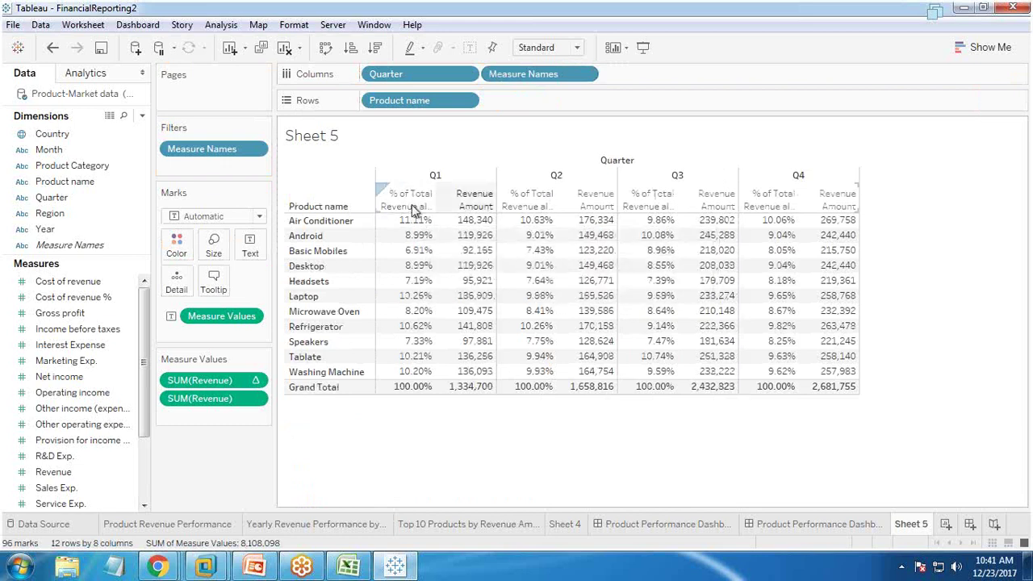
left_click_drag(213, 398, 191, 371)
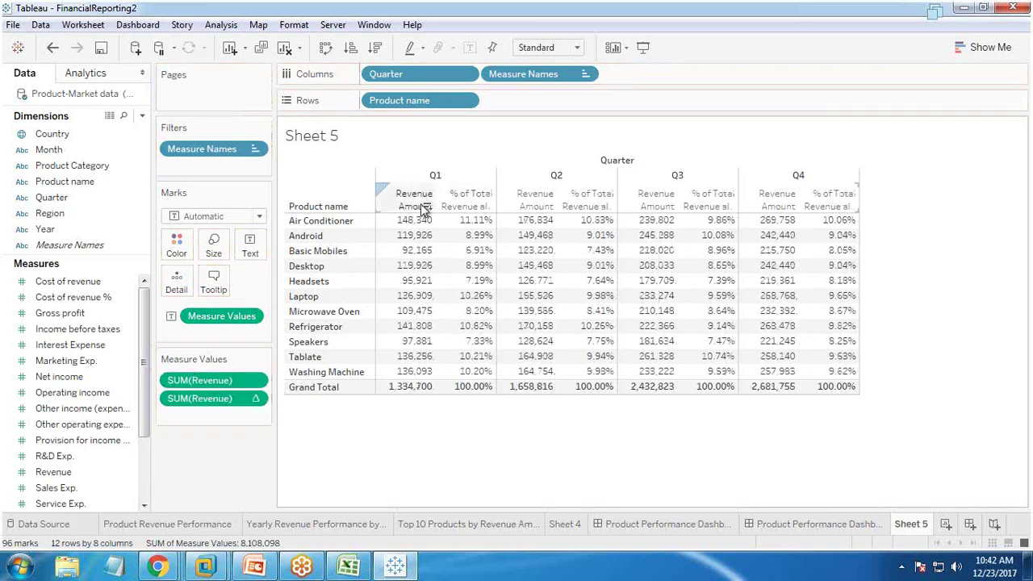
left_click(648, 524)
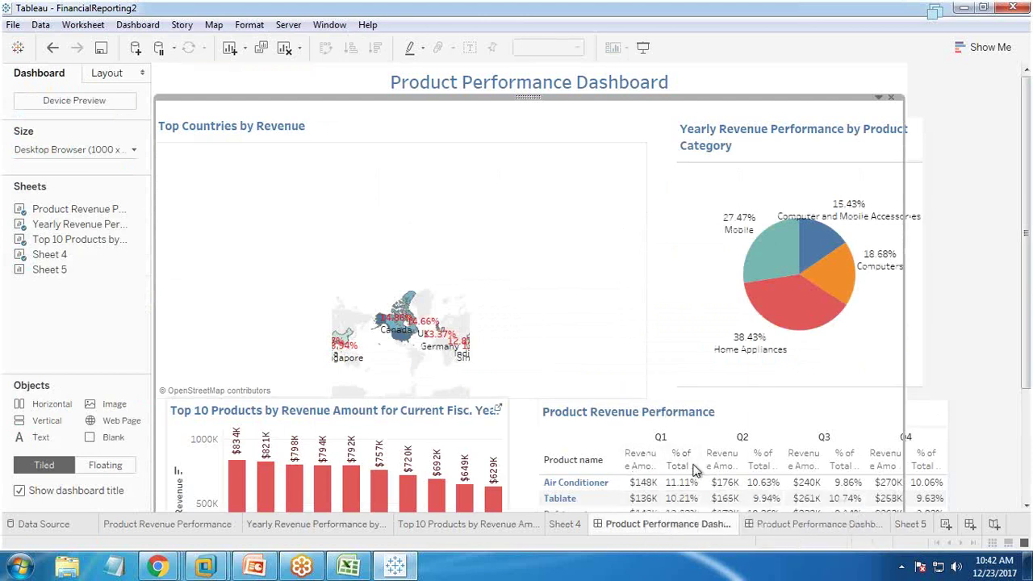
left_click(902, 524)
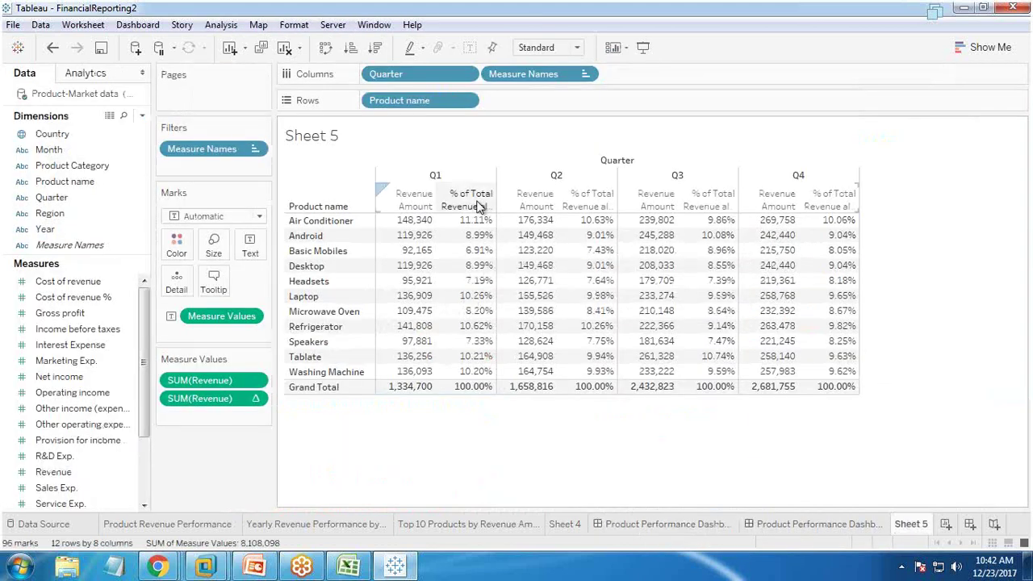
Step: Try to set the alias of the percent-of-total column header to "% of Total Revenue"
right_click(473, 204)
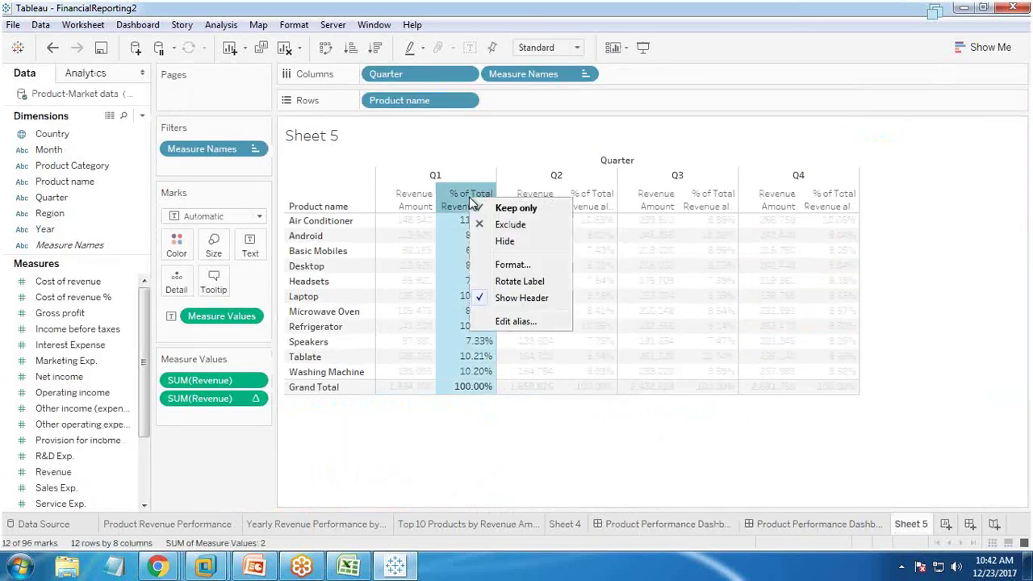
left_click(504, 322)
left_click(585, 277)
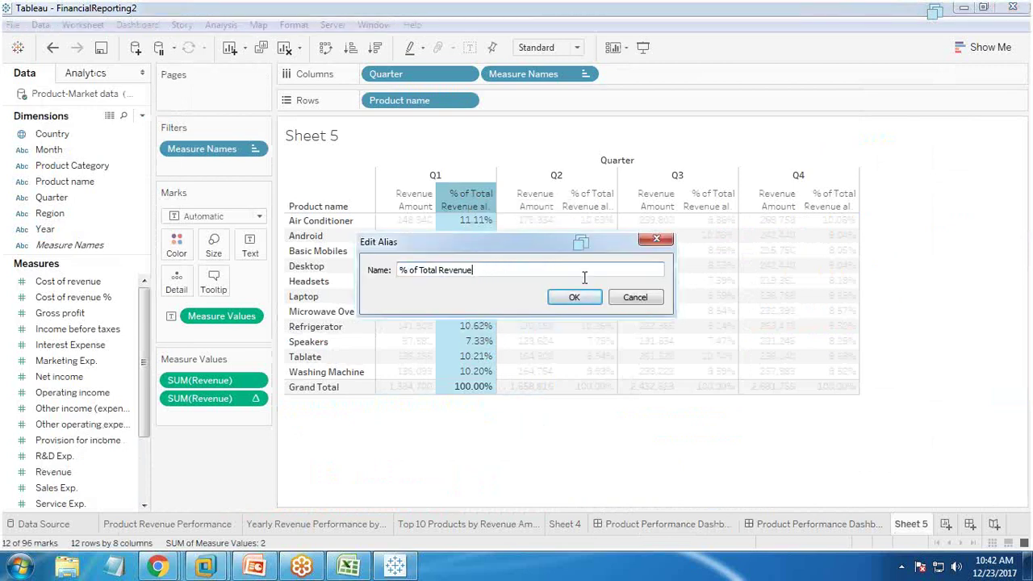
left_click(570, 297)
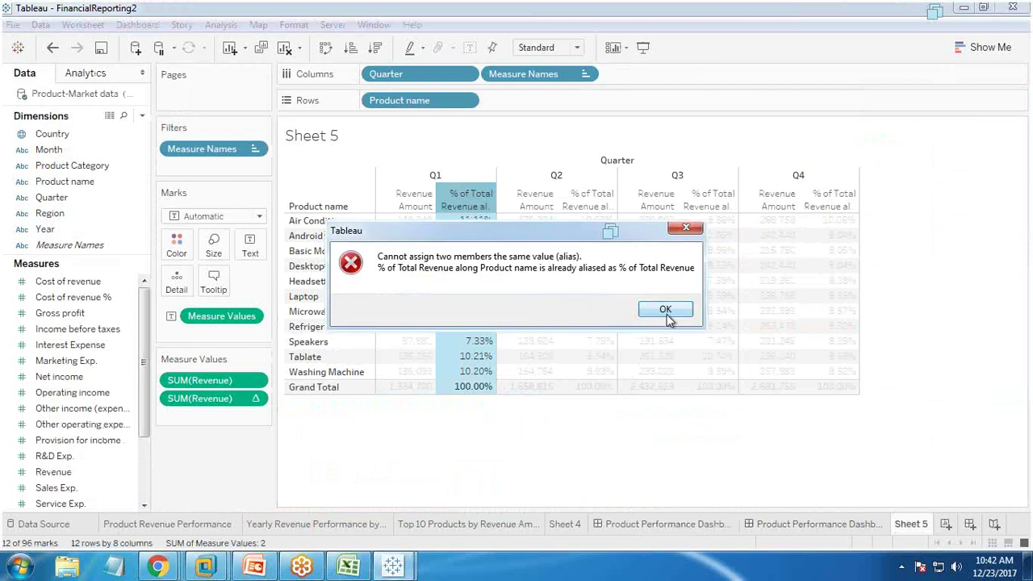
left_click(683, 231)
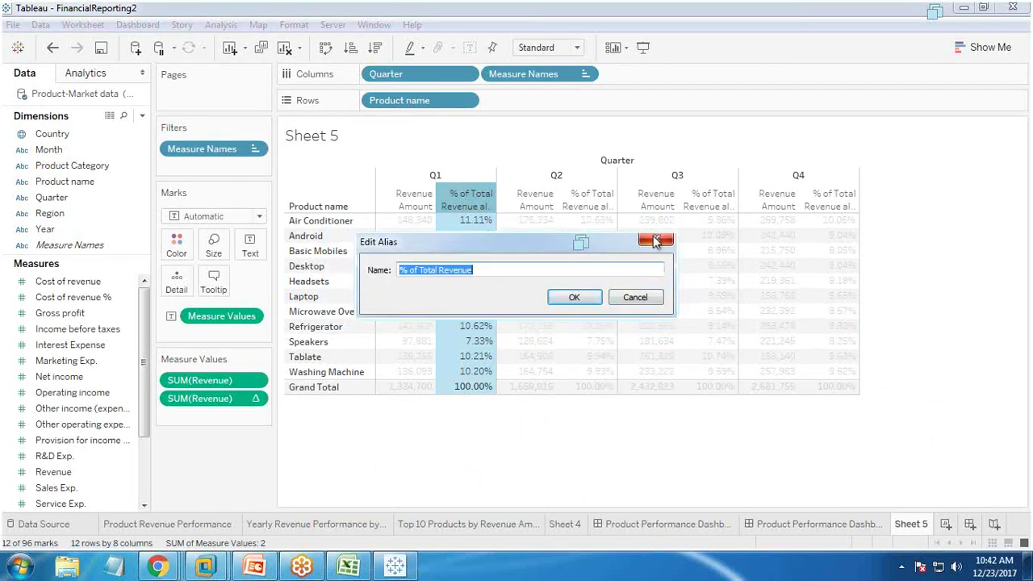
left_click(656, 241)
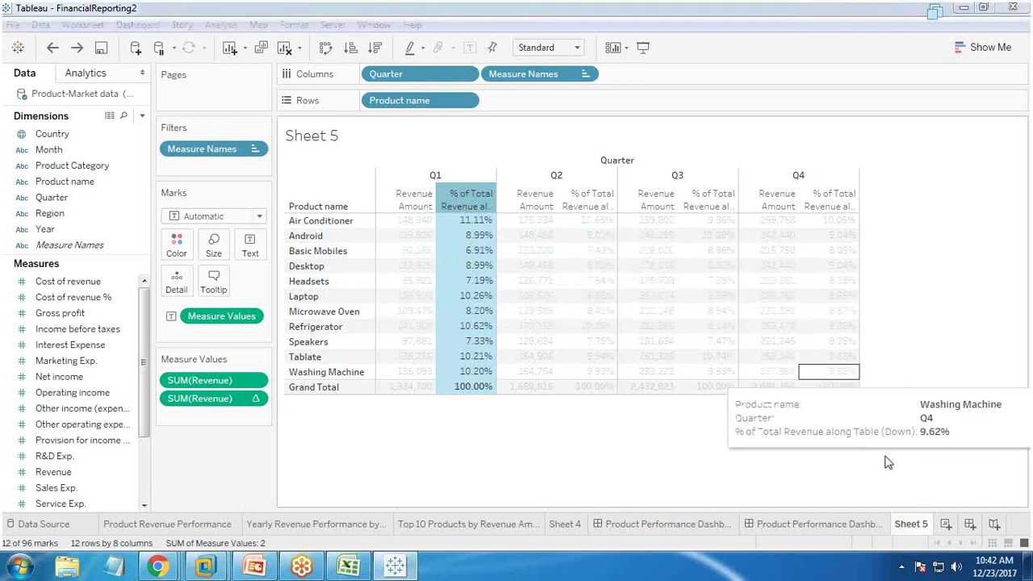
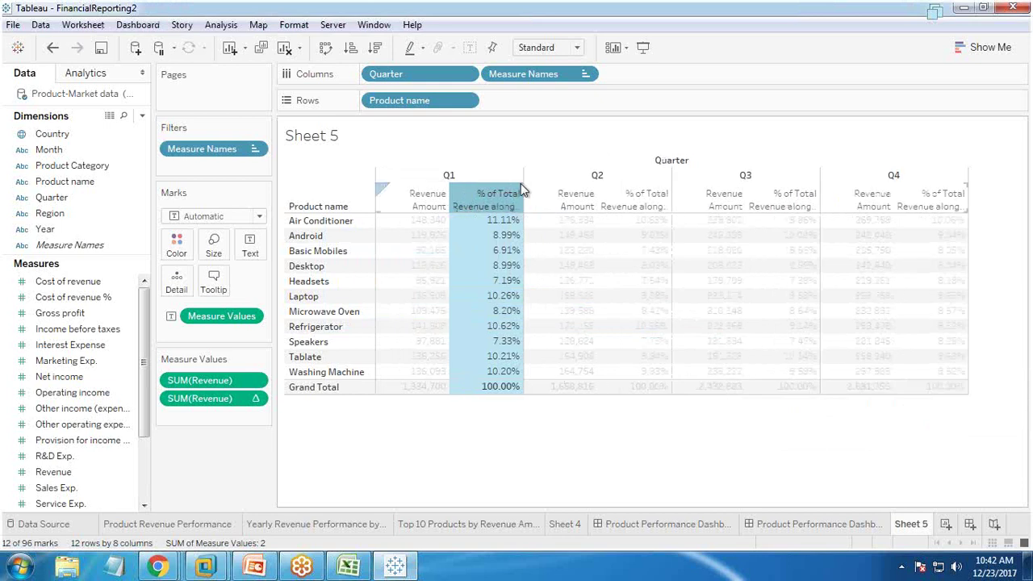
Step: Set the alias of the percent-of-total column header to "% of Total Revenue " with a trailing space, avoiding a duplicate alias
right_click(464, 203)
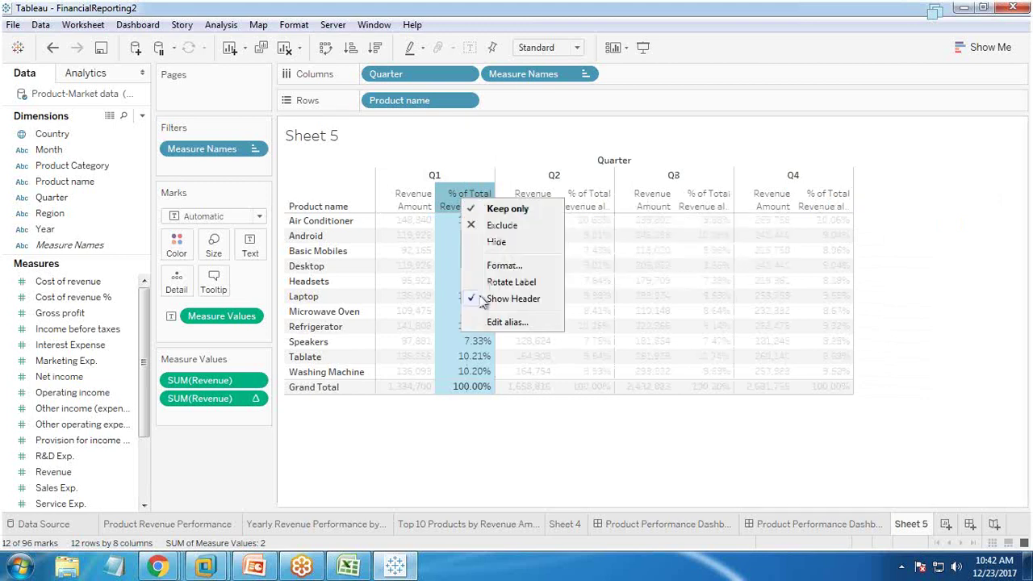
left_click(560, 320)
key("End")
key("BackSpace")
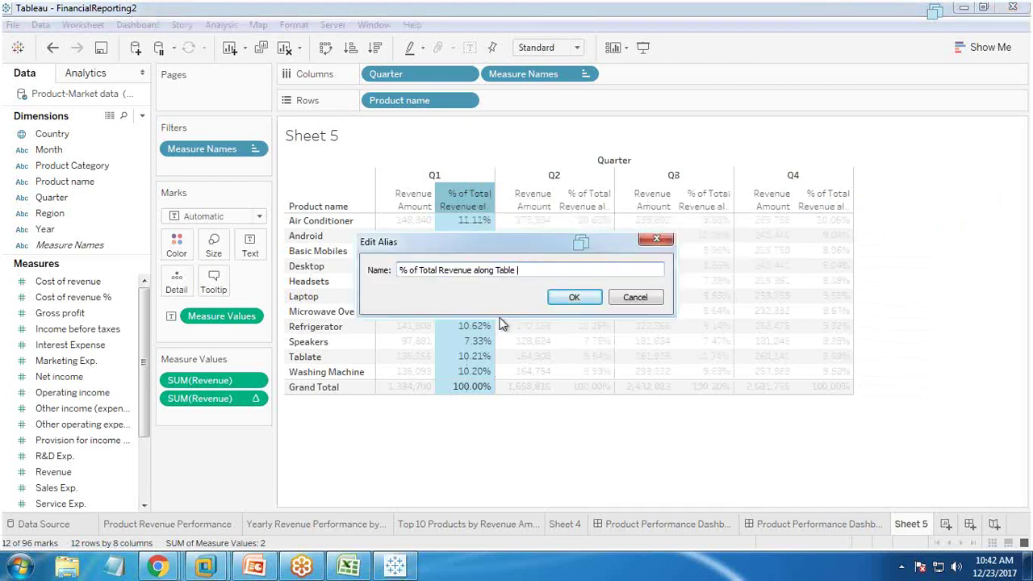
key("Return")
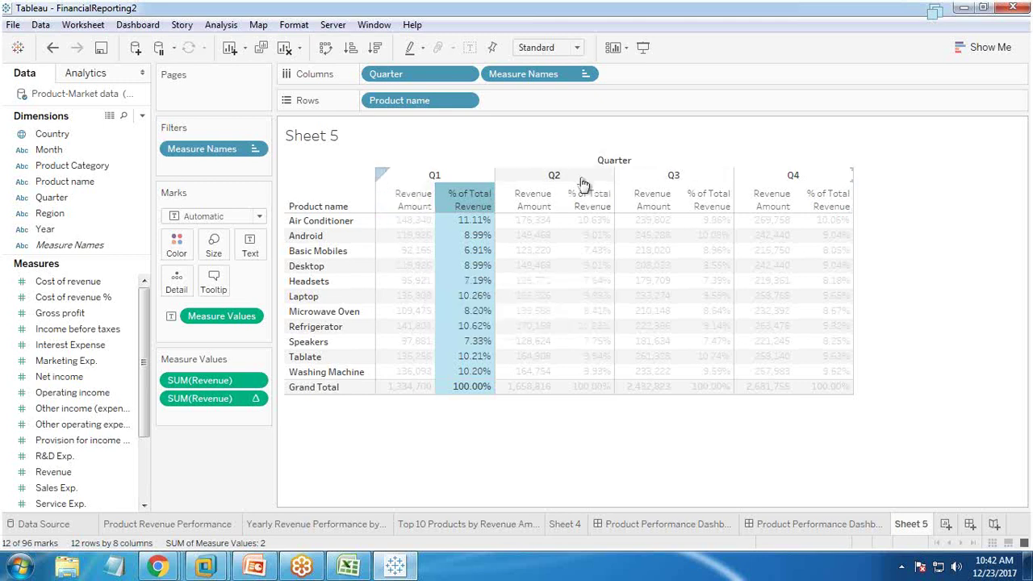
mouse_move(398, 294)
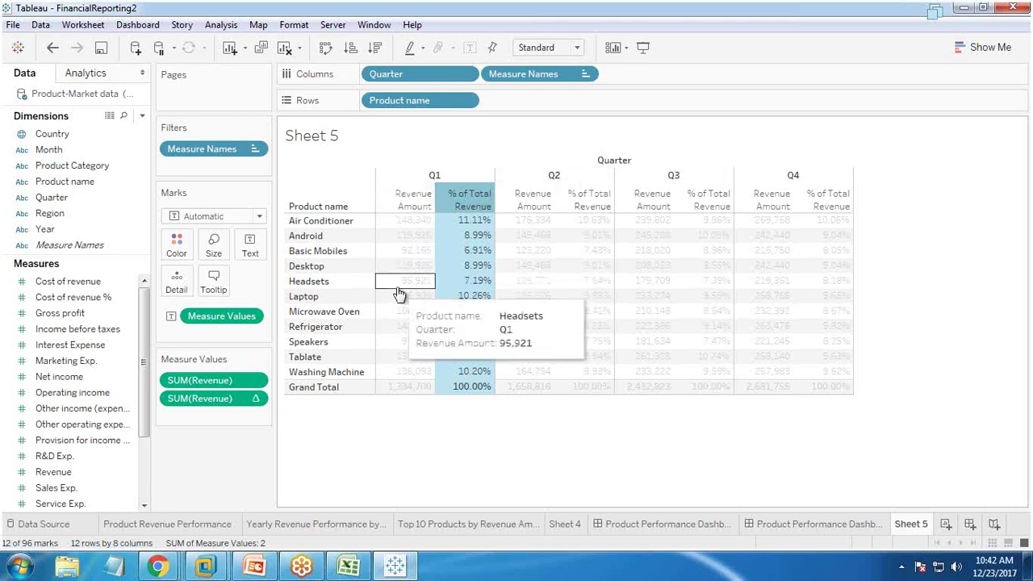
left_click(418, 458)
Step: Format the Product name headers with left horizontal alignment, middle vertical alignment and text wrap on
left_click(313, 386)
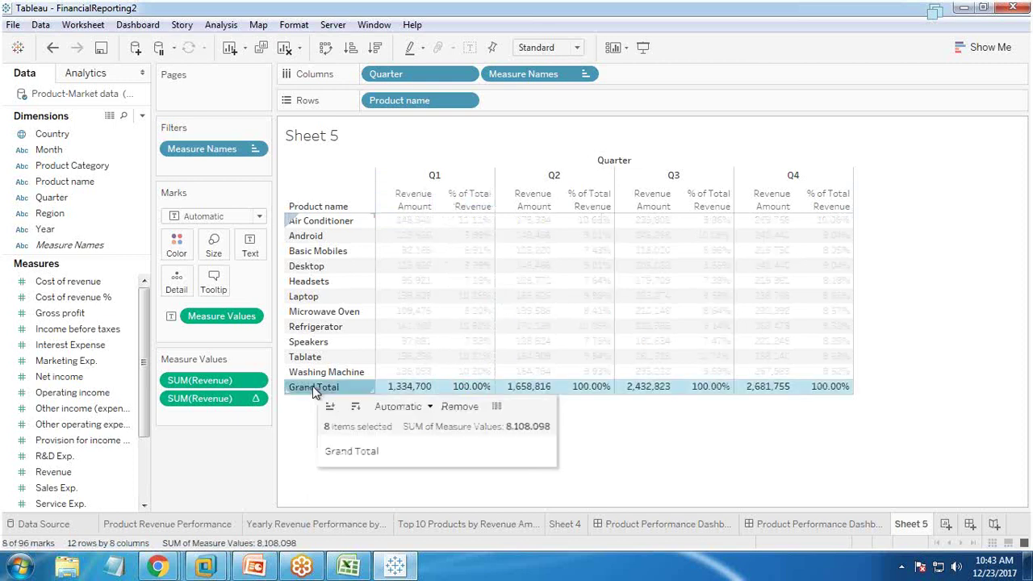
right_click(329, 391)
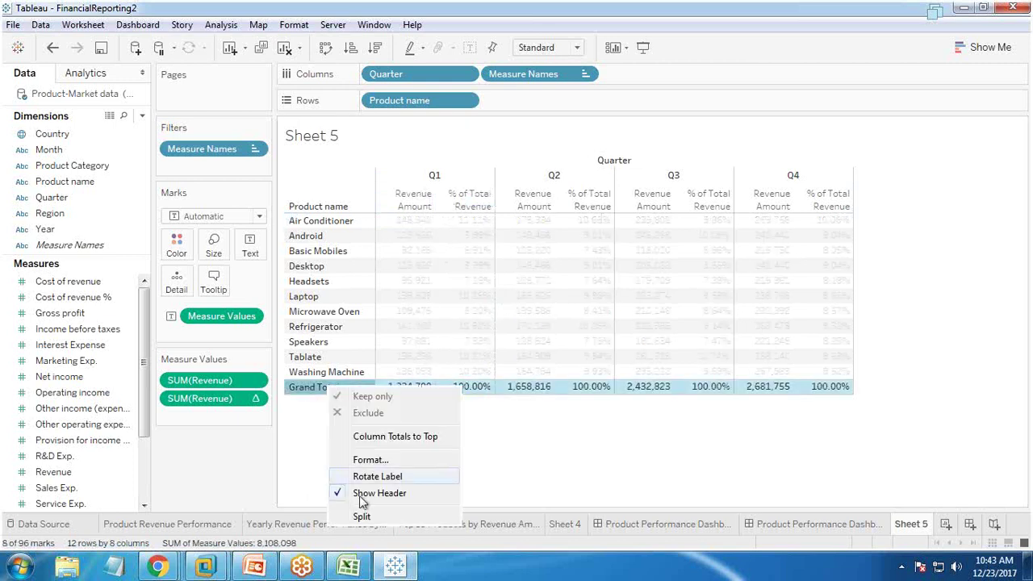
left_click(331, 460)
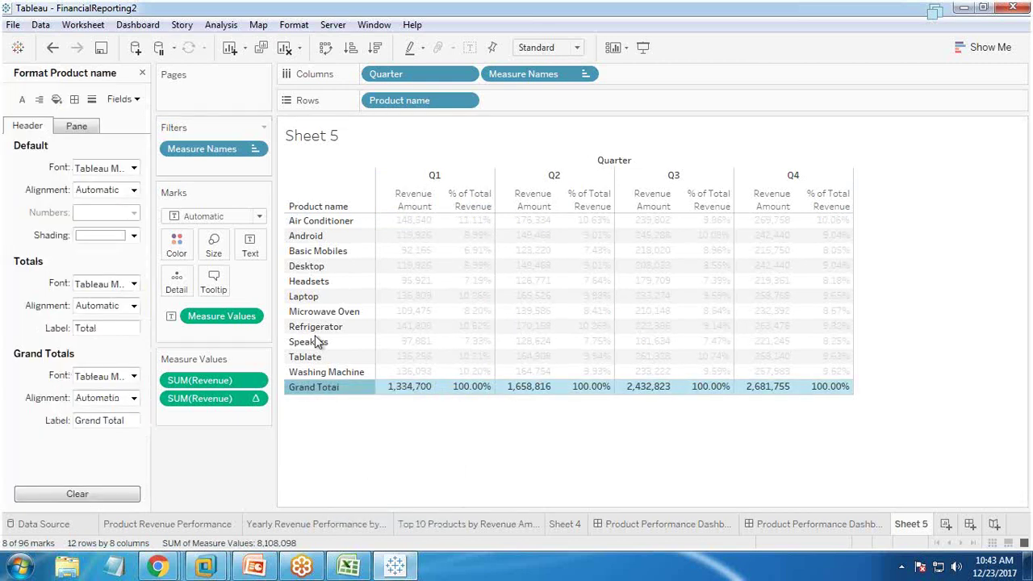
left_click(134, 190)
left_click(112, 251)
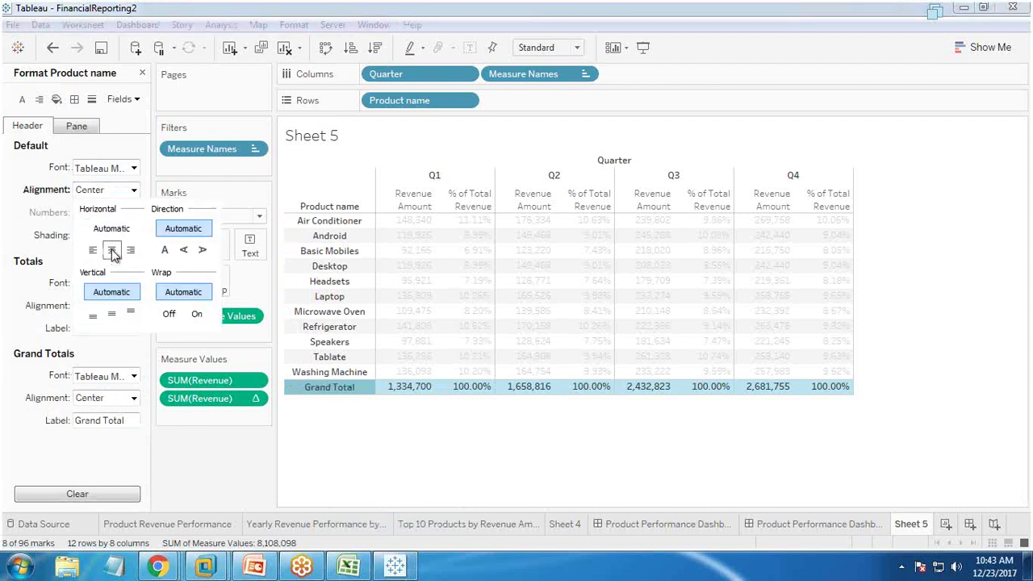
left_click(93, 250)
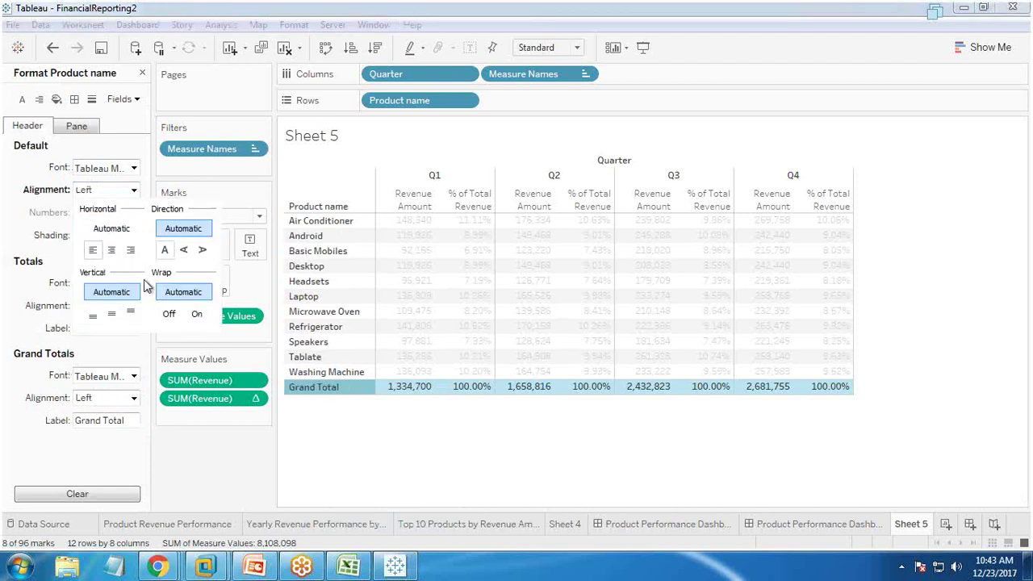
left_click(197, 314)
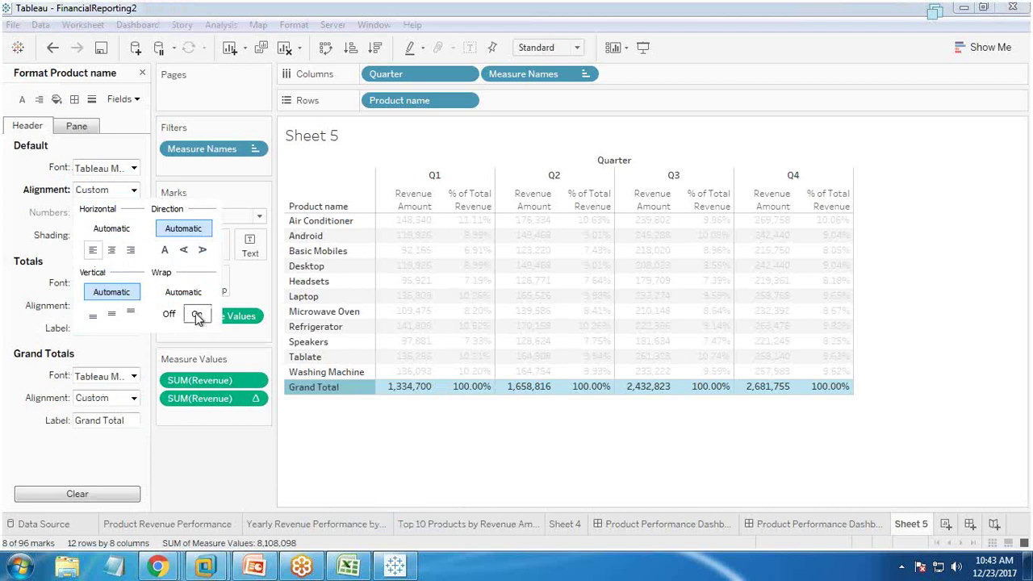
left_click(111, 314)
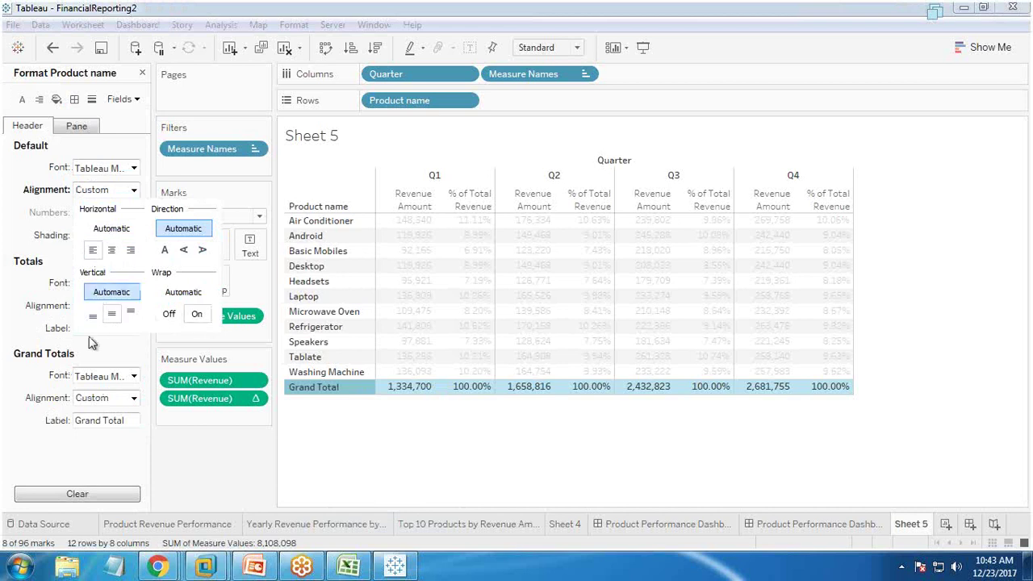
Step: Format the Grand Total row label in bold Tableau Bold with the dark red color
left_click(130, 377)
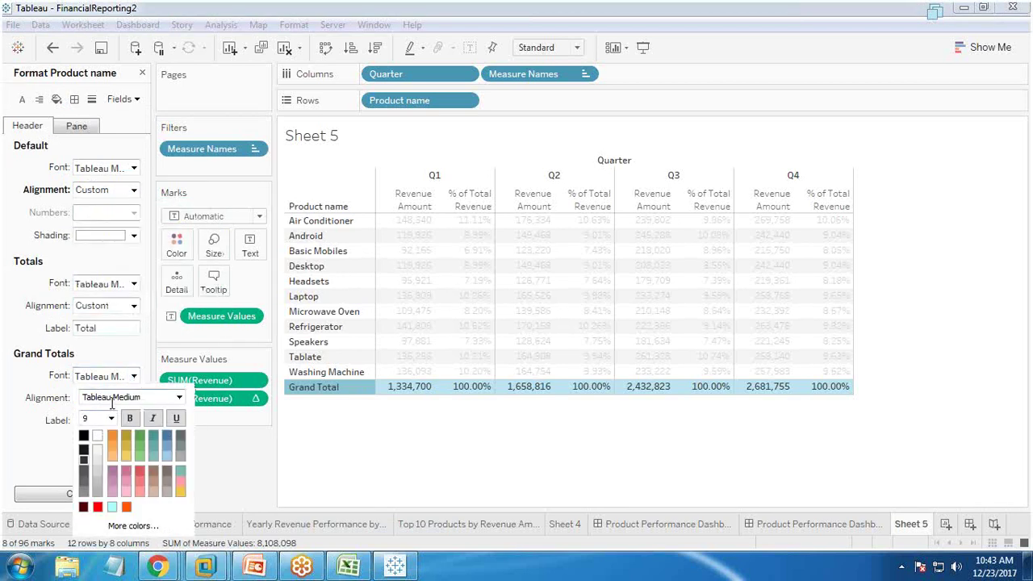
left_click(180, 397)
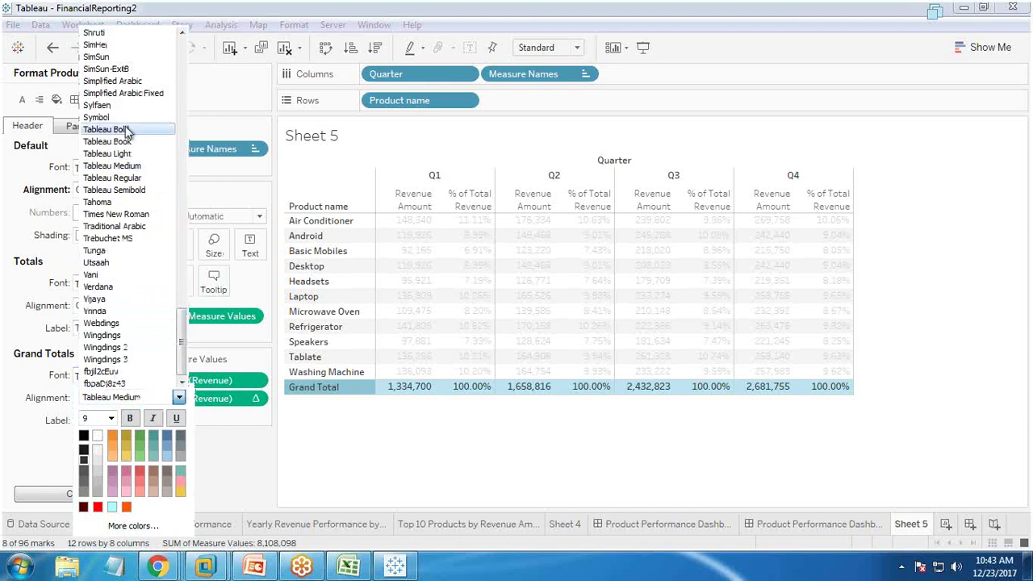
left_click(126, 130)
left_click(129, 418)
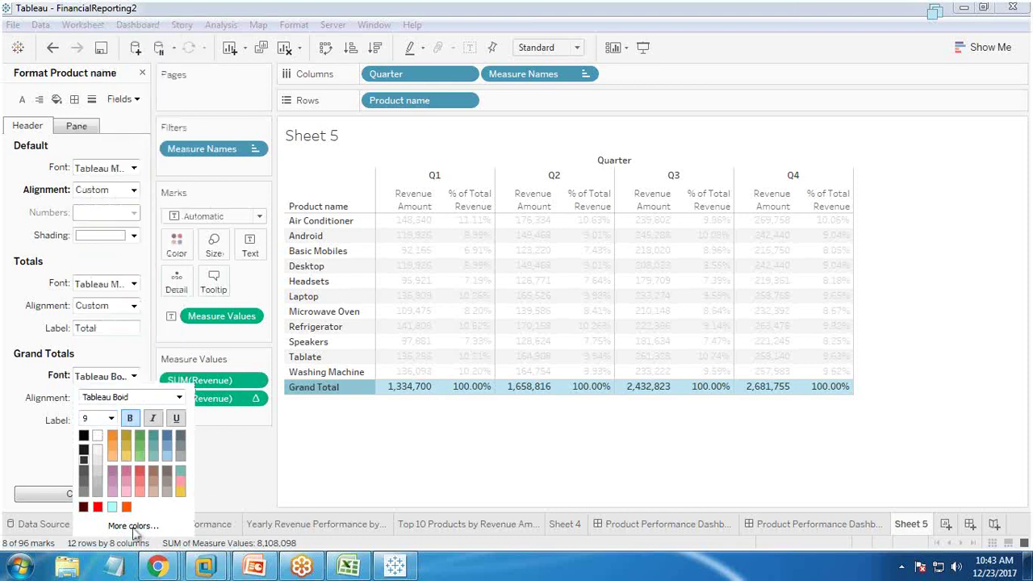
left_click(84, 507)
left_click(347, 485)
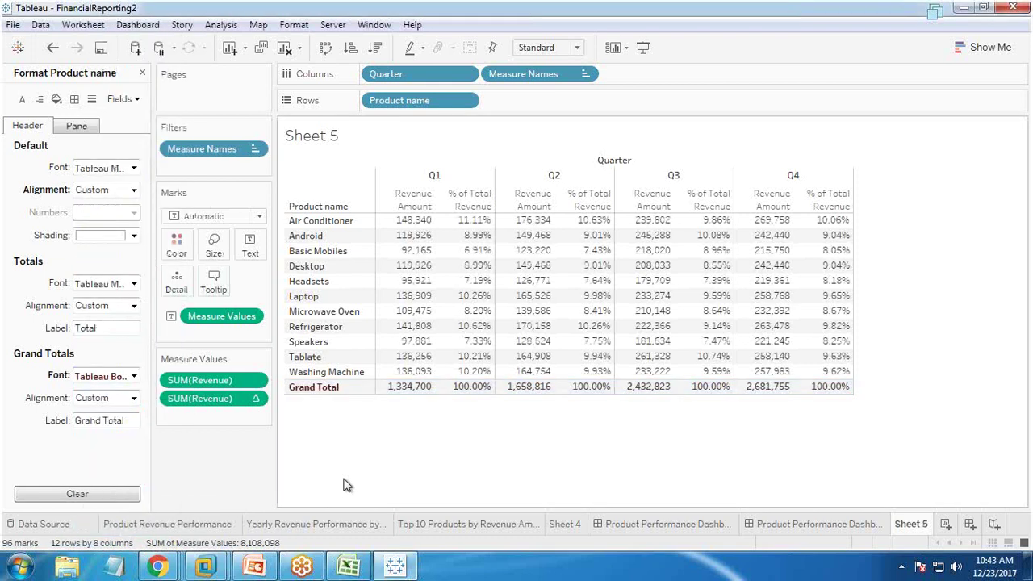
Step: Format the grand total values in bold Tableau Bold with the dark red color, matching the row label
left_click(401, 389)
right_click(400, 389)
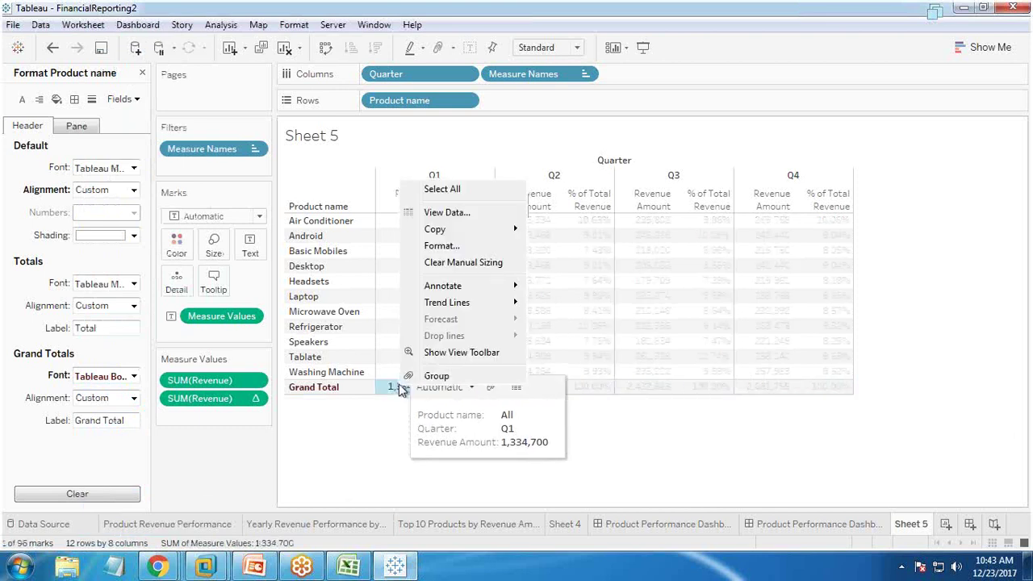
left_click(441, 247)
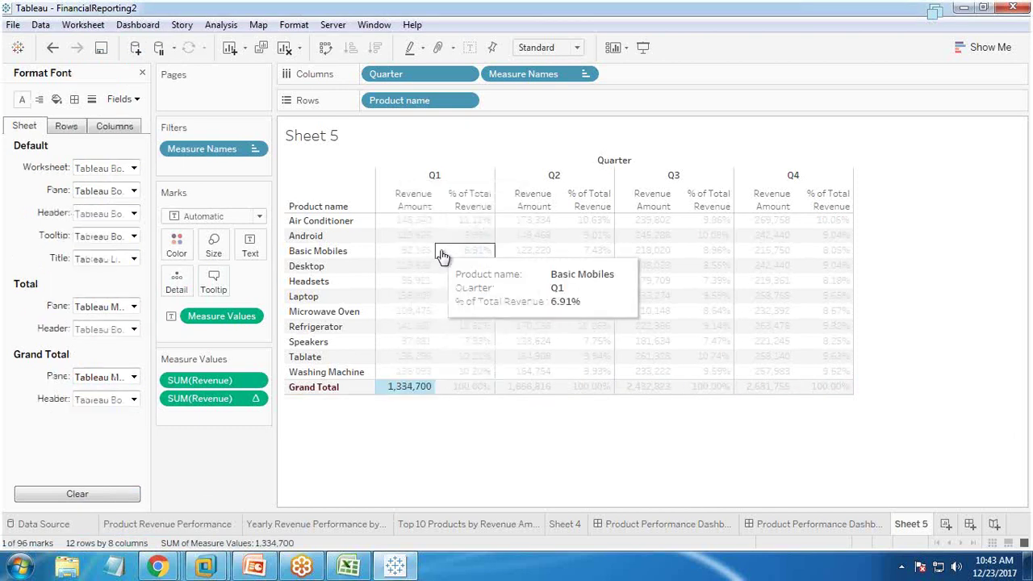
left_click(133, 399)
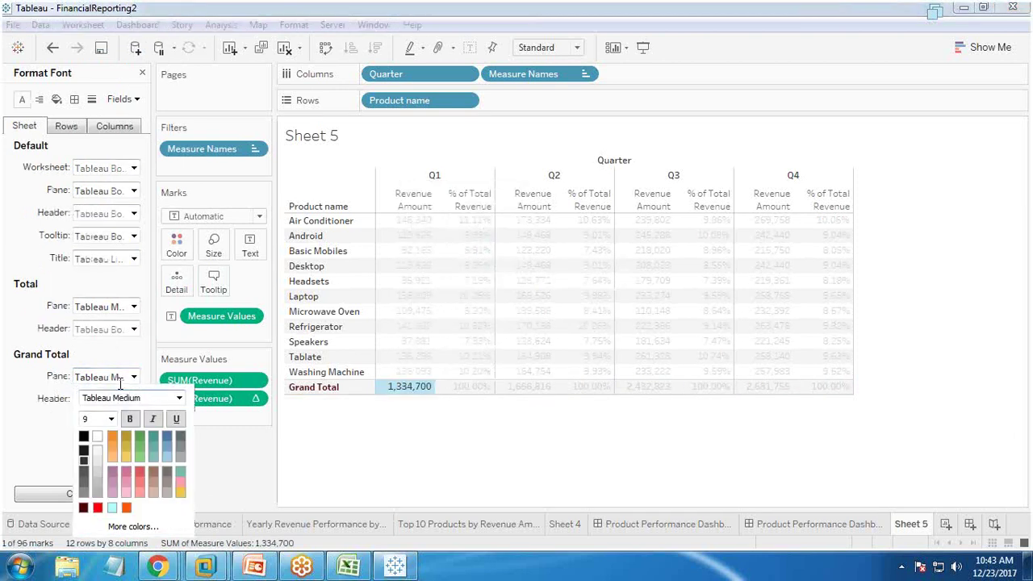
left_click(179, 399)
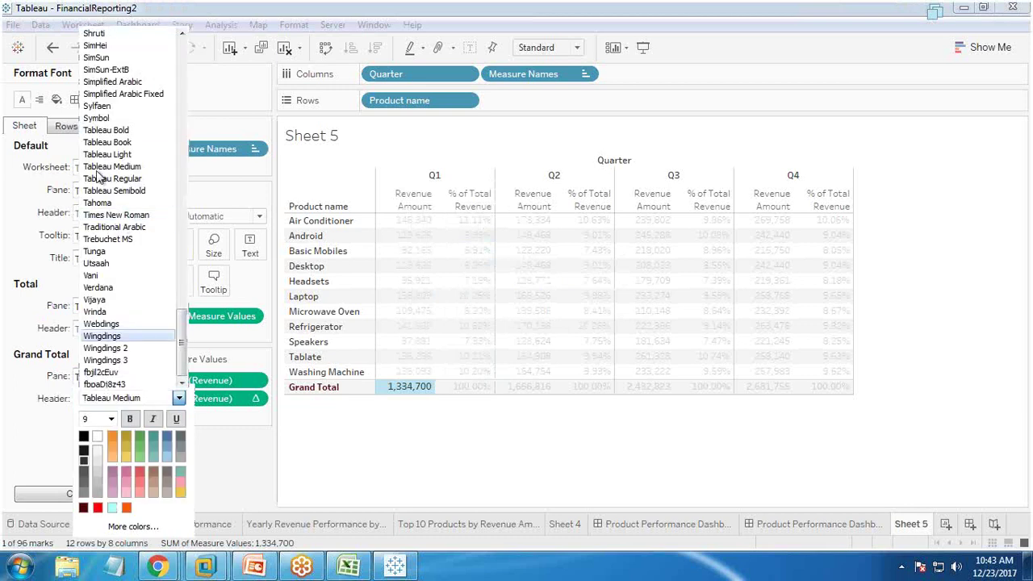
left_click(113, 132)
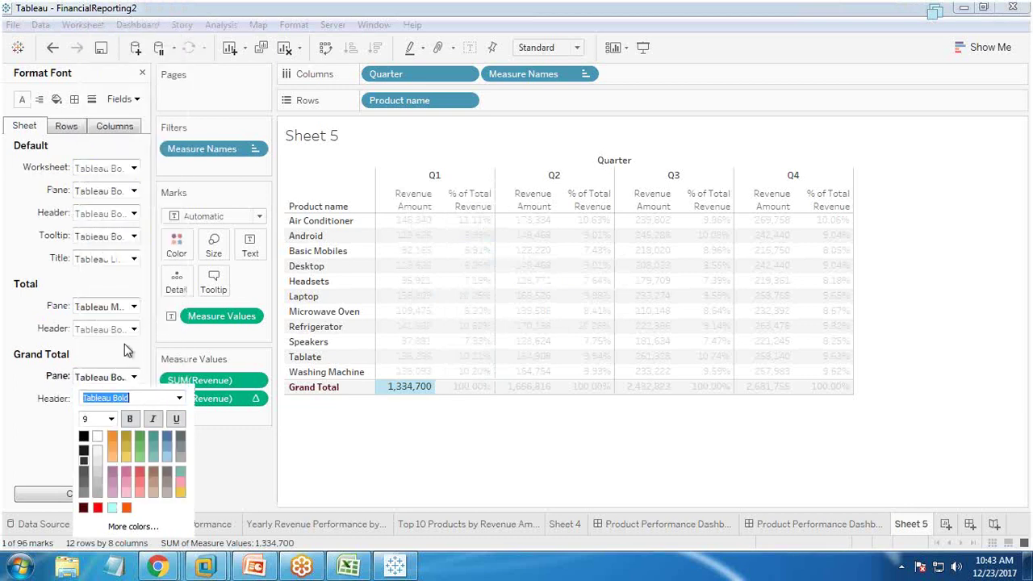
left_click(129, 418)
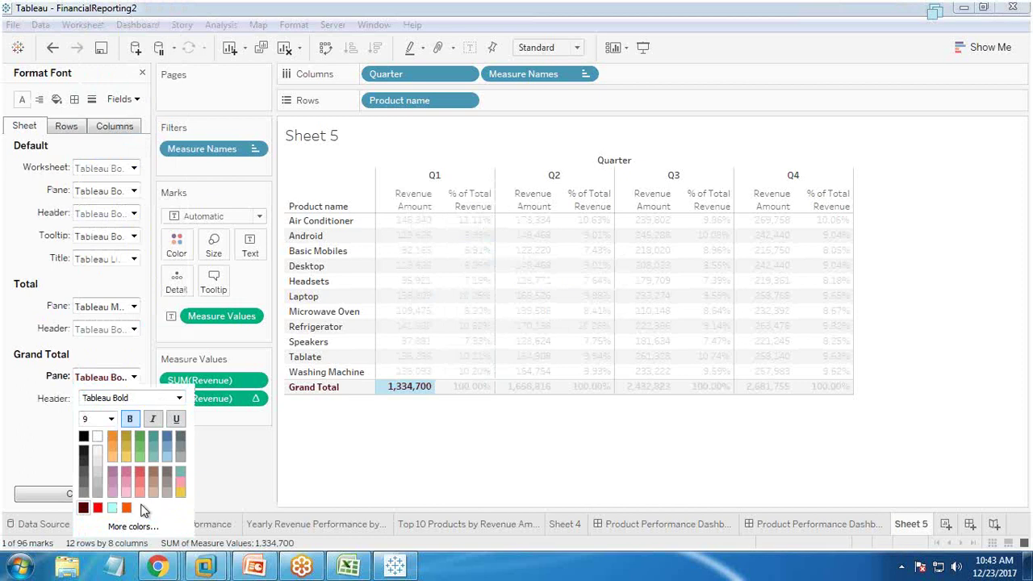
left_click(323, 420)
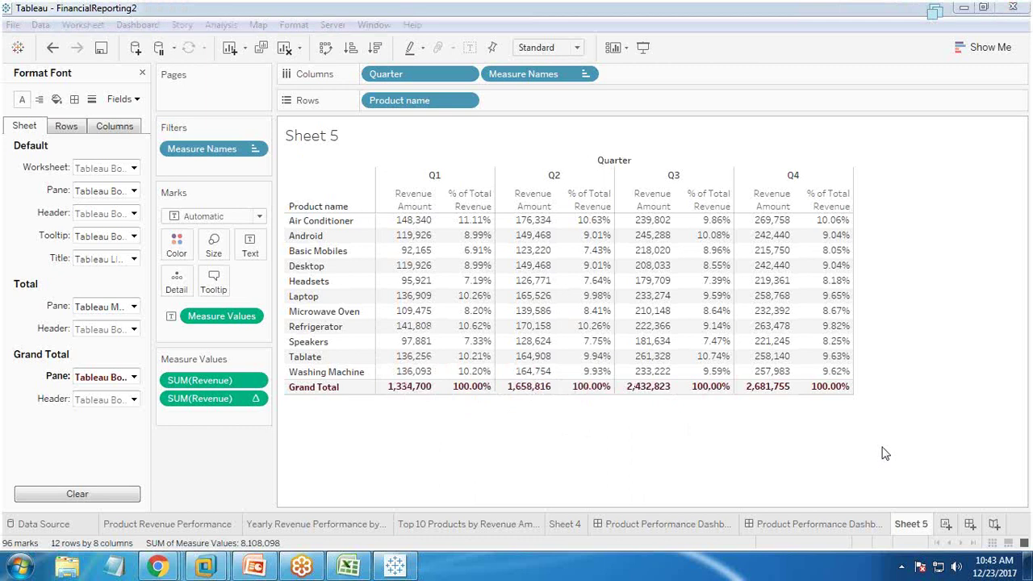
Step: Hide the Quarter field label above the table's columns
right_click(611, 160)
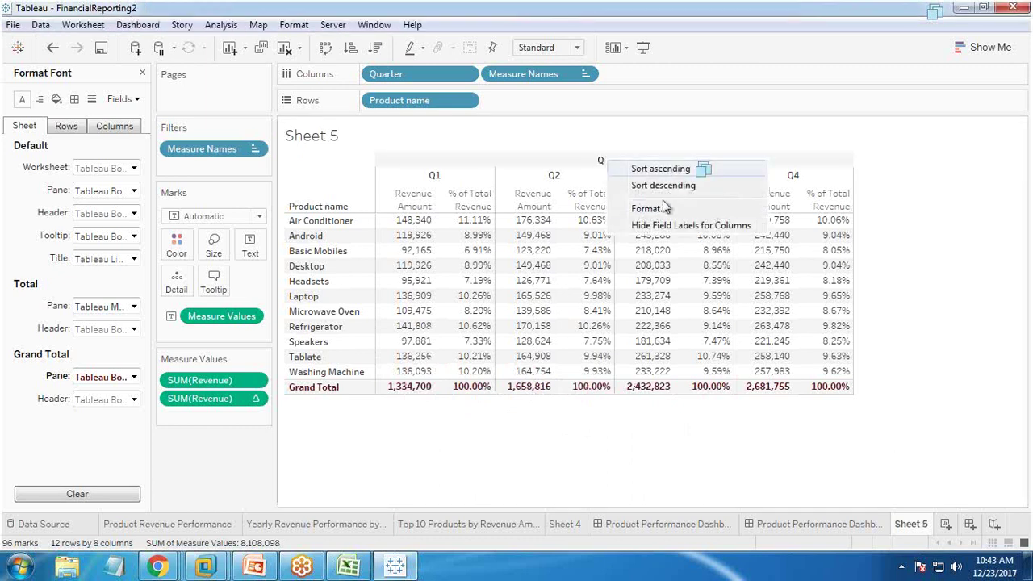
left_click(656, 225)
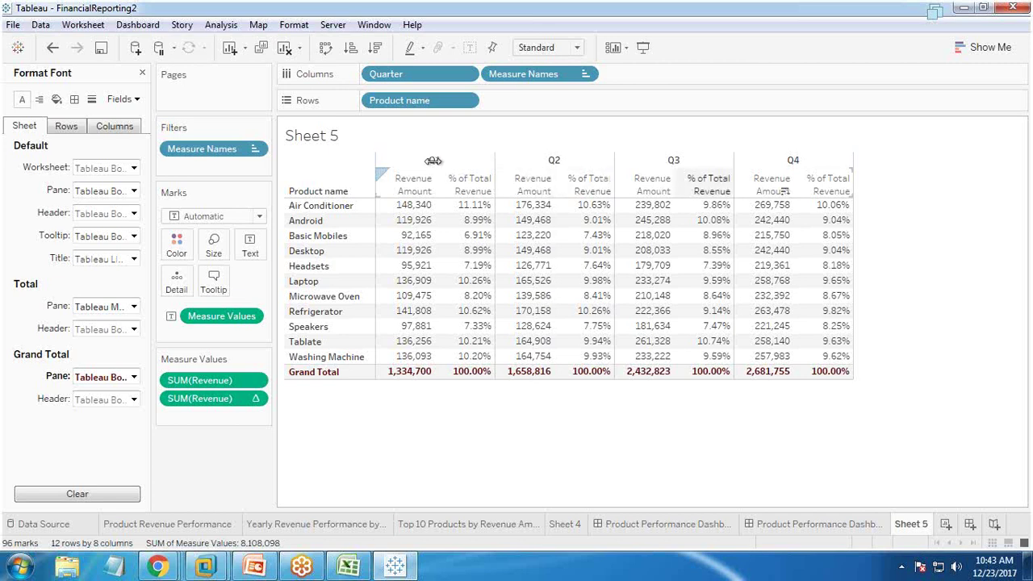
Step: Switch from Sheet 5 to the original Product Performance Dashboard, not Dashboard 2, and close the font formatting pane
mouse_move(512, 290)
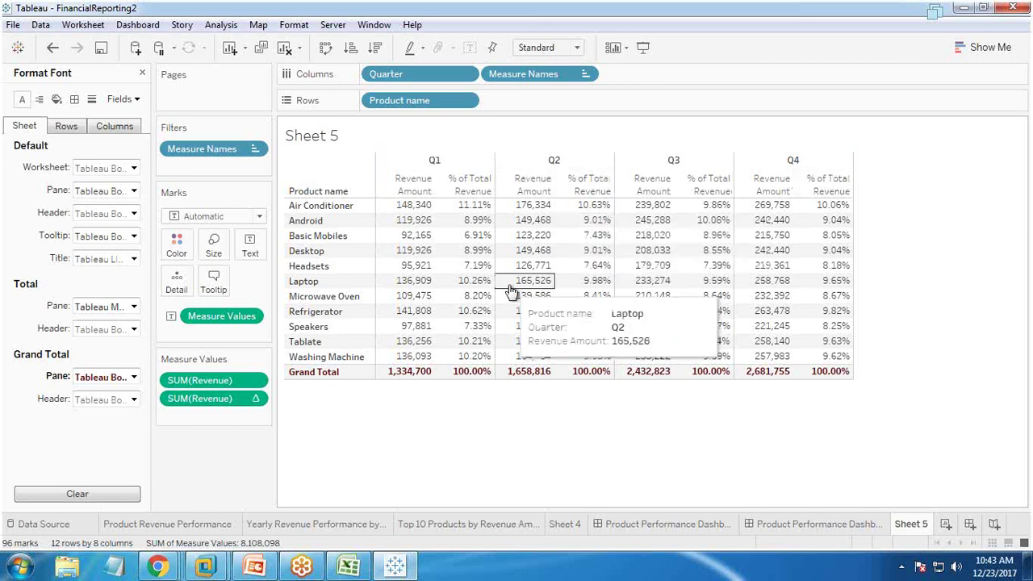
left_click(617, 524)
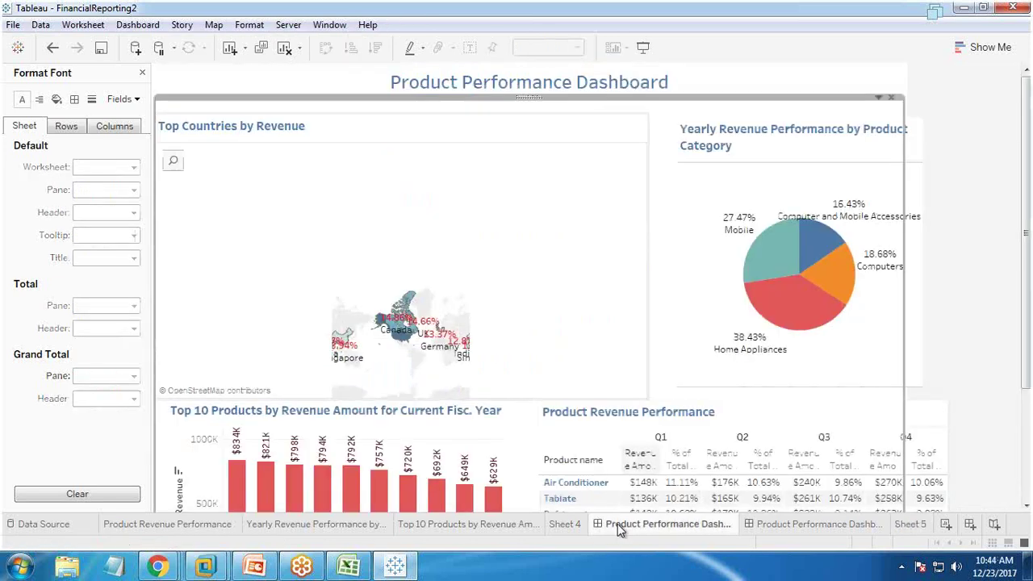
left_click(831, 527)
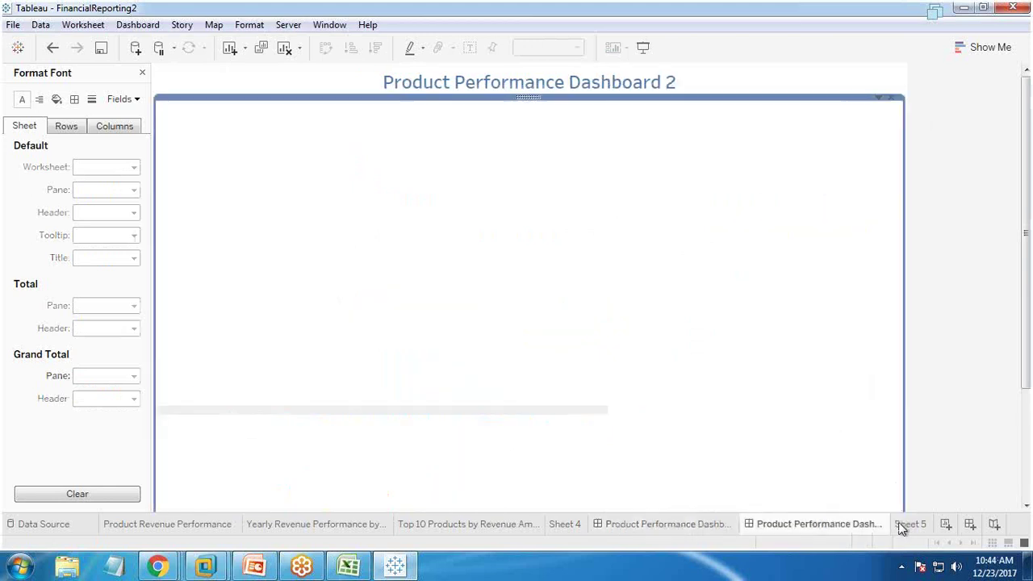
left_click(910, 524)
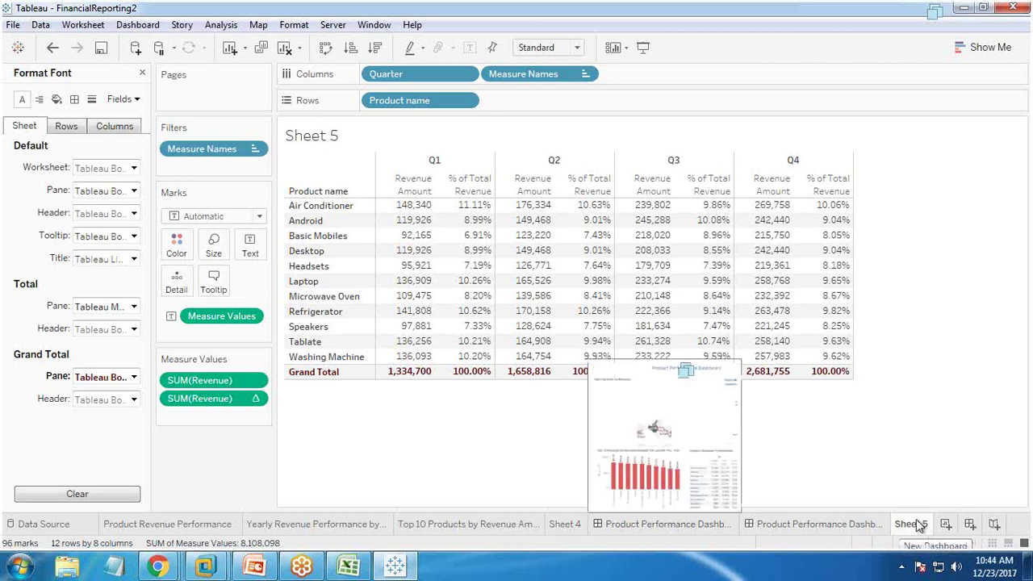
left_click(658, 524)
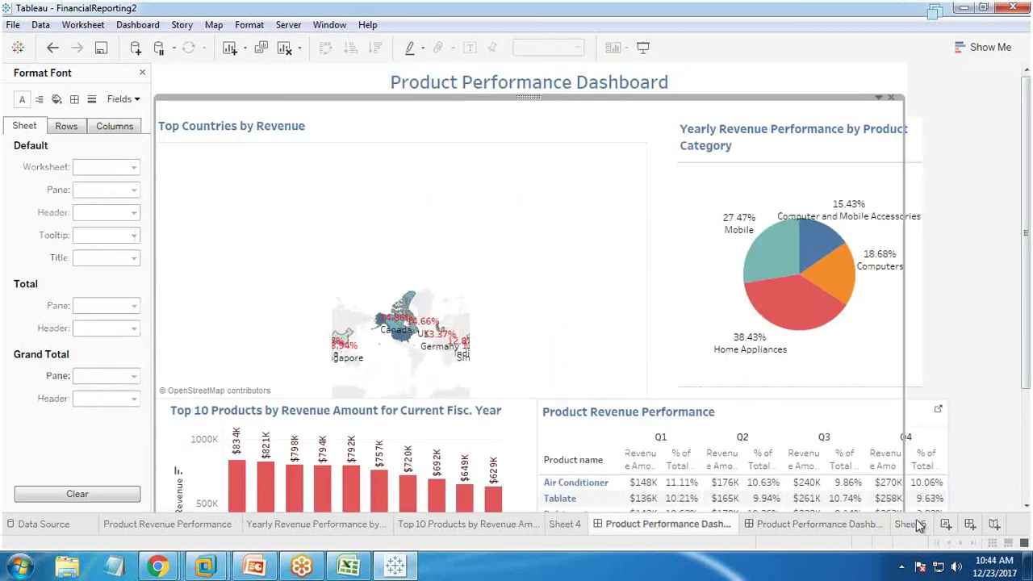
left_click(142, 73)
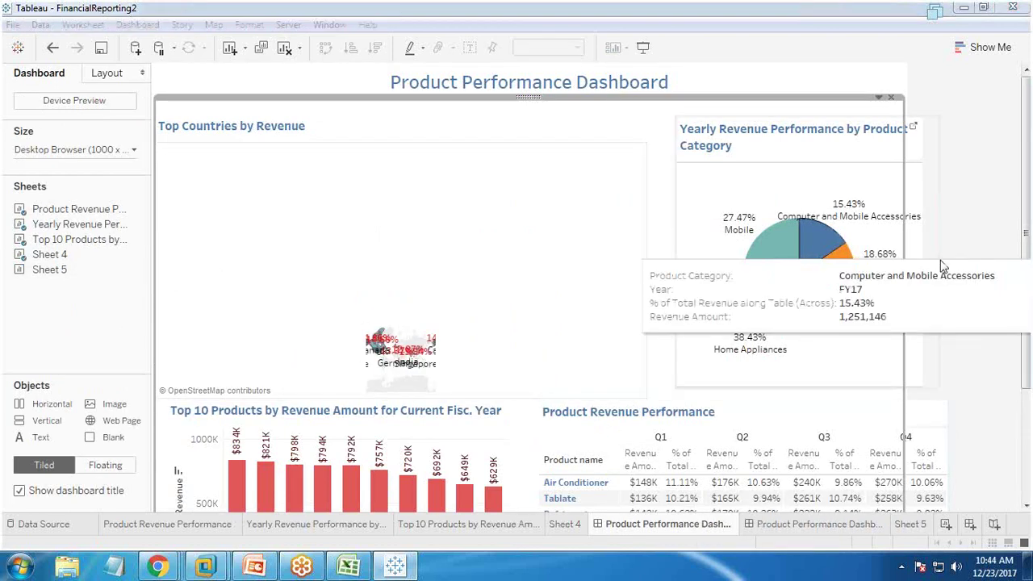
Step: Inspect the title text, font, size and color settings of the dashboard's Product Revenue Performance table, and close the title editor
left_click(1025, 505)
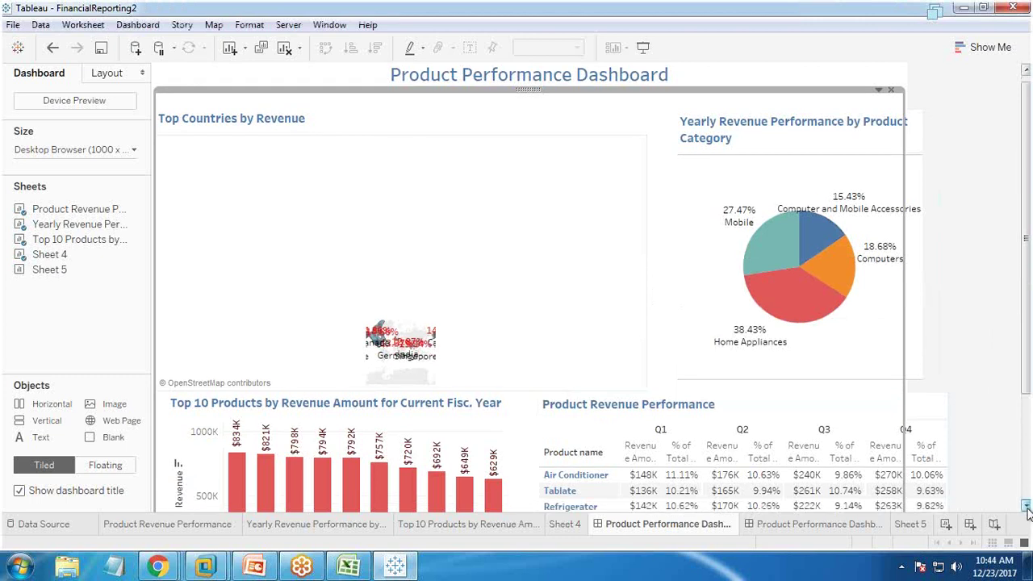
right_click(599, 393)
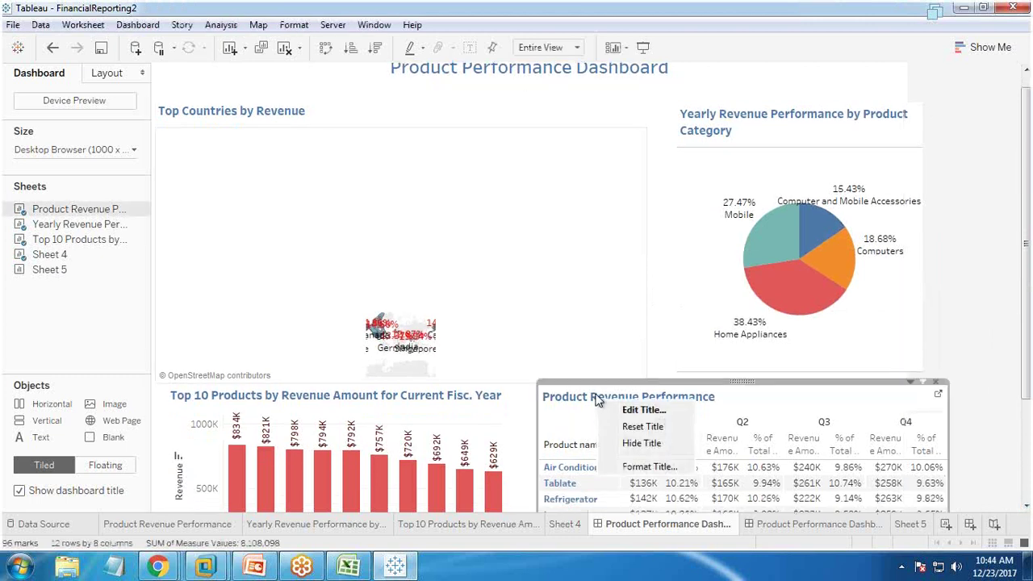
left_click(640, 412)
left_click_drag(278, 340, 140, 339)
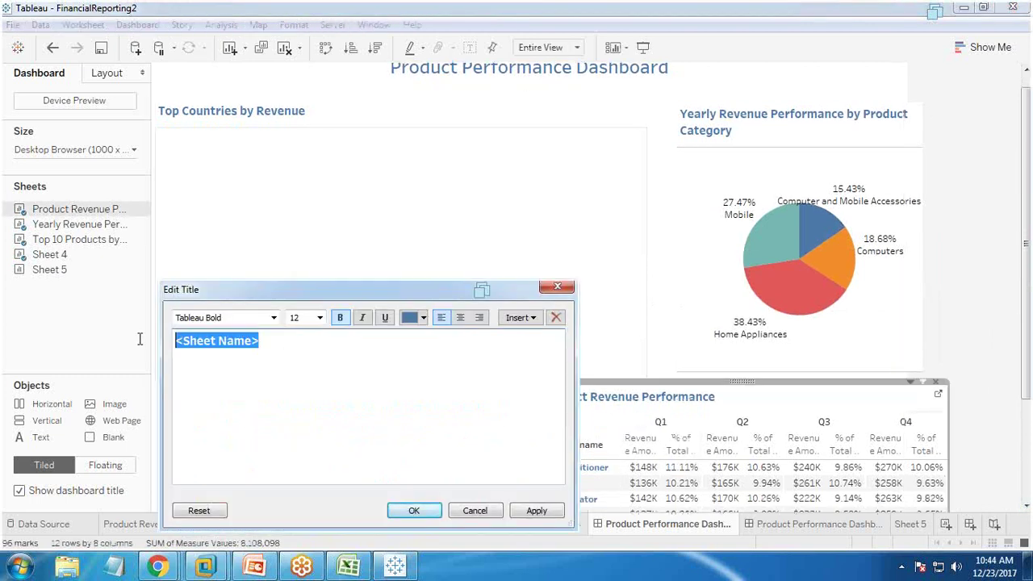
left_click_drag(353, 289, 304, 137)
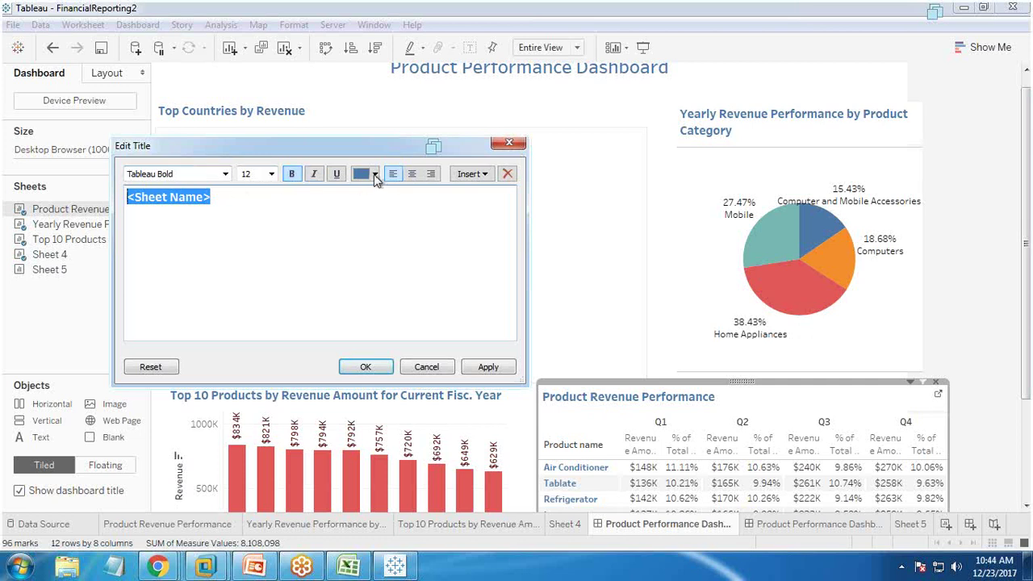
left_click(509, 143)
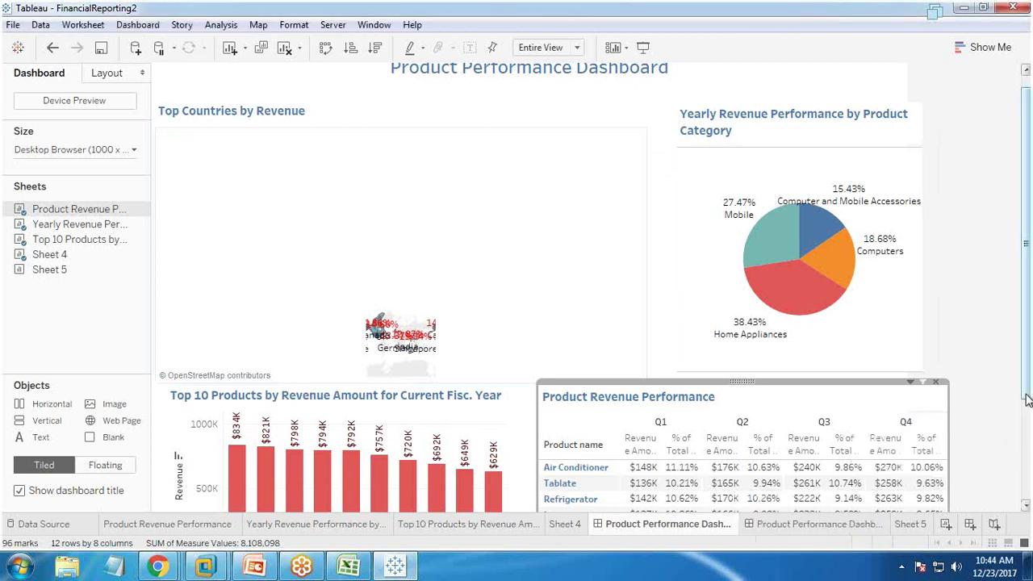
Step: Review the dashboard's full Product Revenue Performance table, bar chart and Top Countries by Revenue map
left_click_drag(1024, 438, 1026, 504)
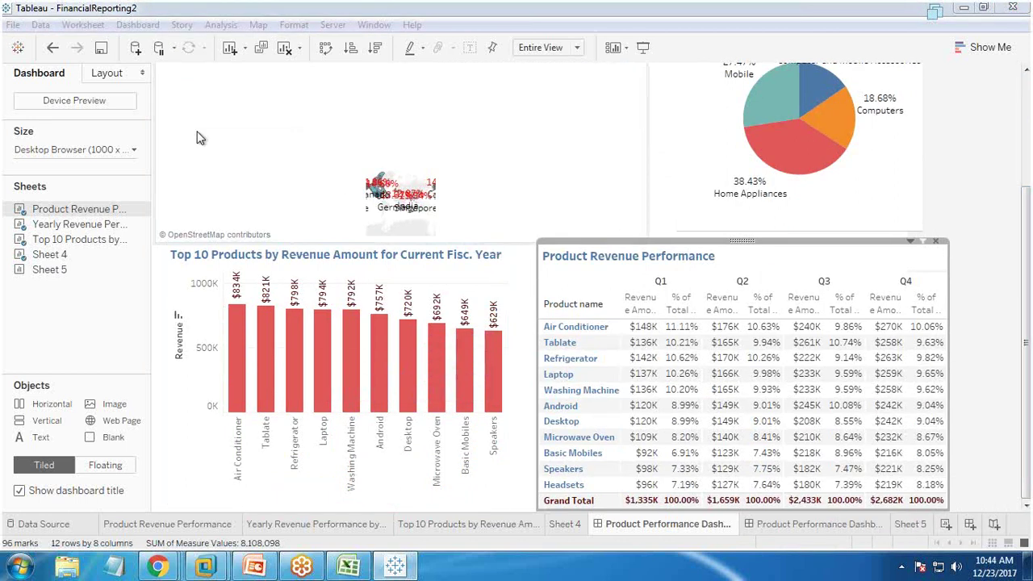
left_click(234, 171)
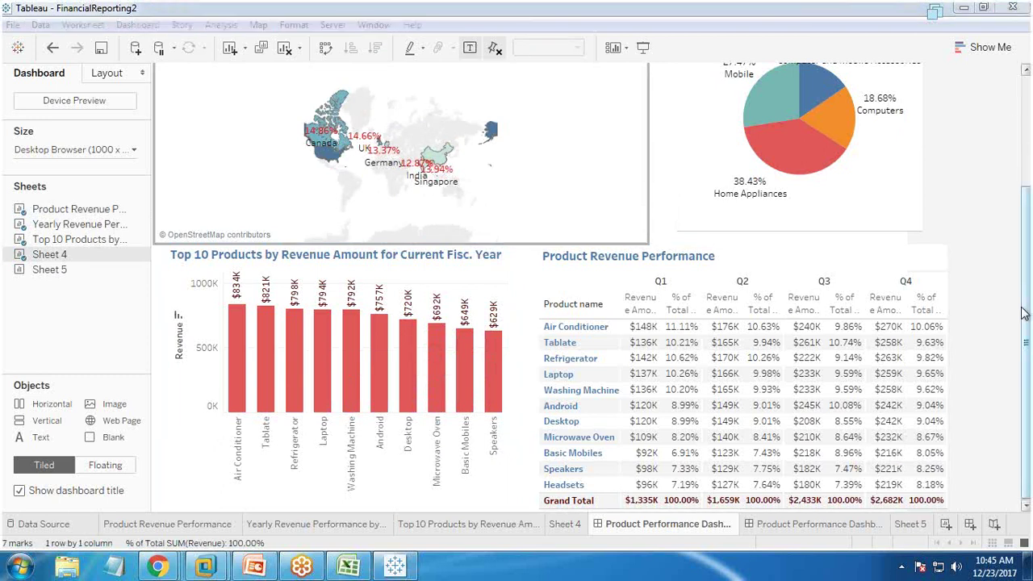
scroll(287, 255, "up", 3)
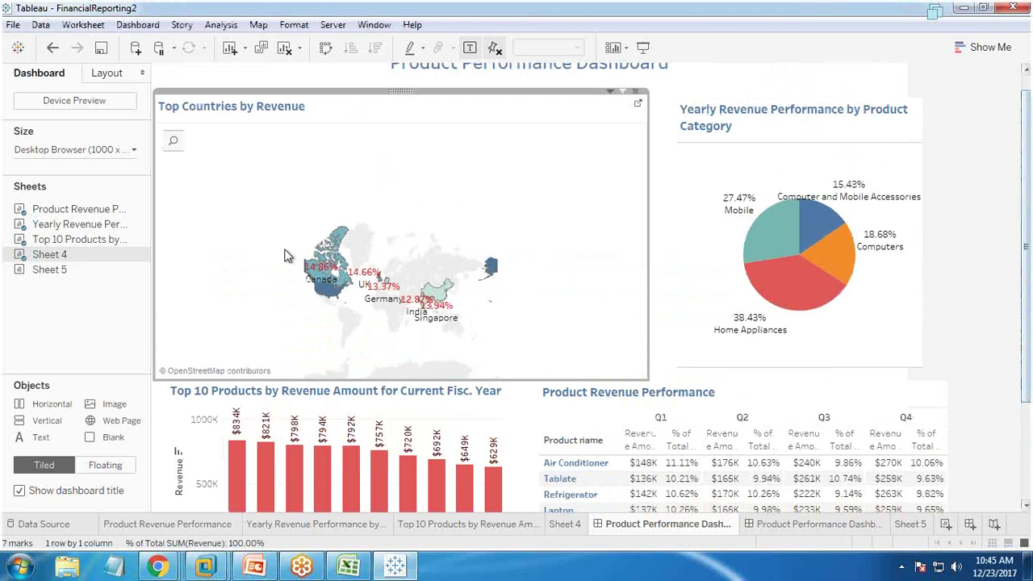